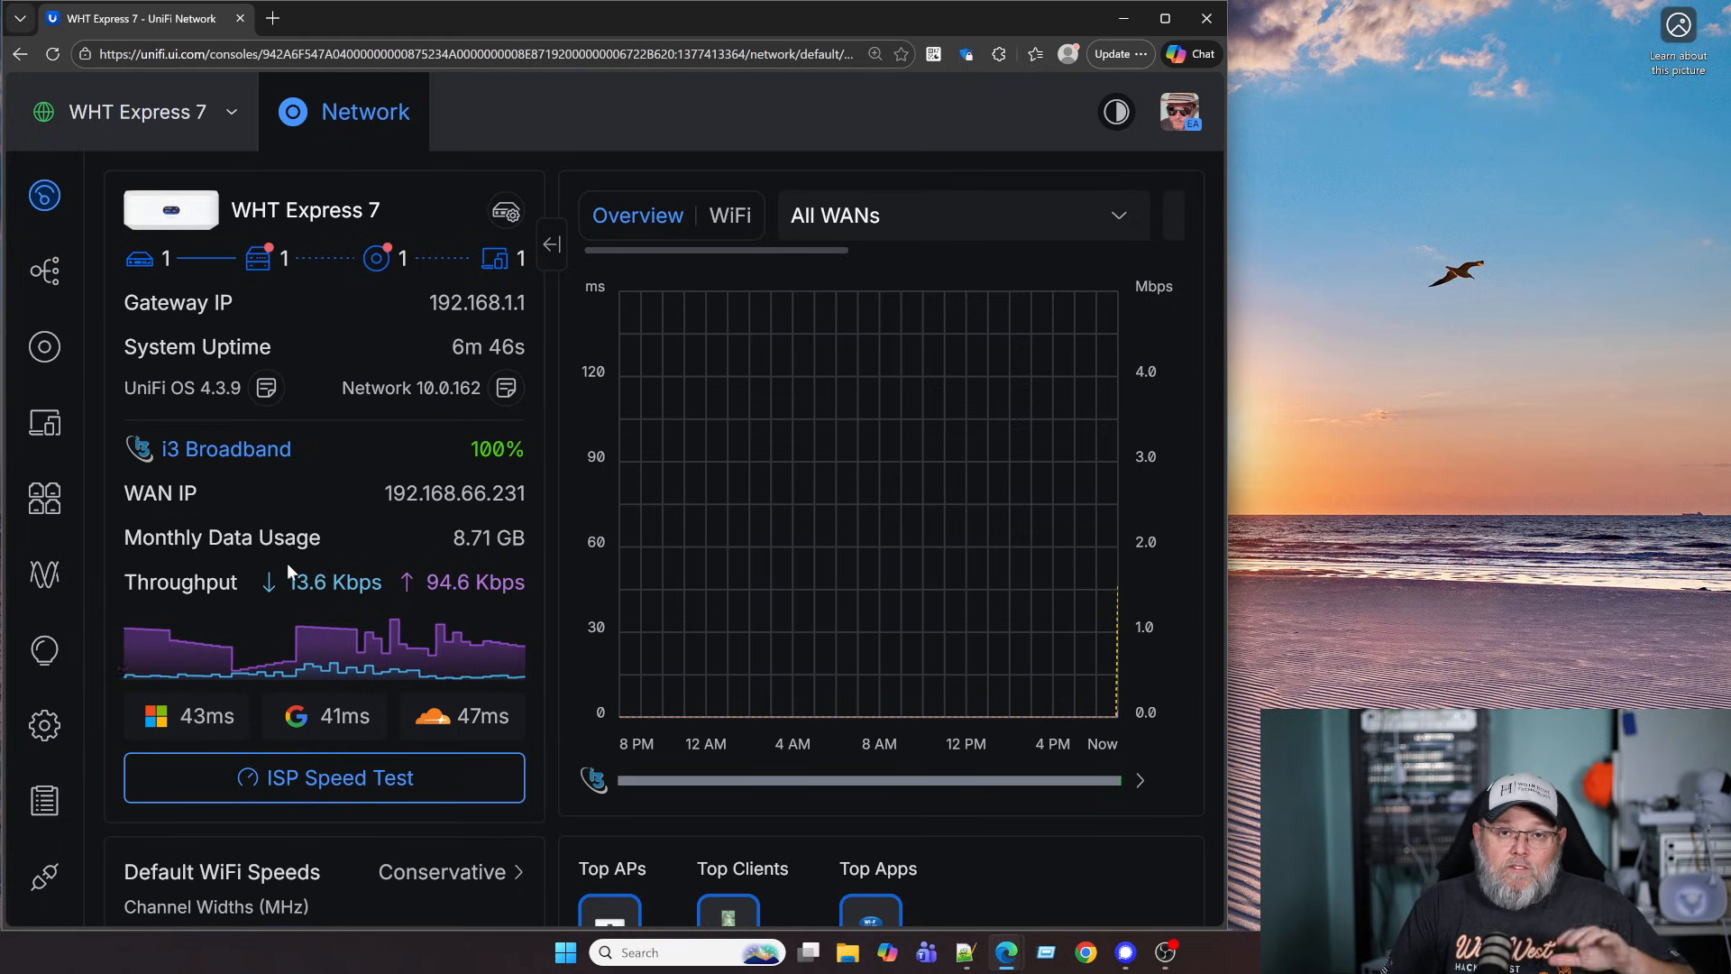
# - Open the Policy Engine's policy table in the network settings and start a new port forwarding policy
pyautogui.click(50, 726)
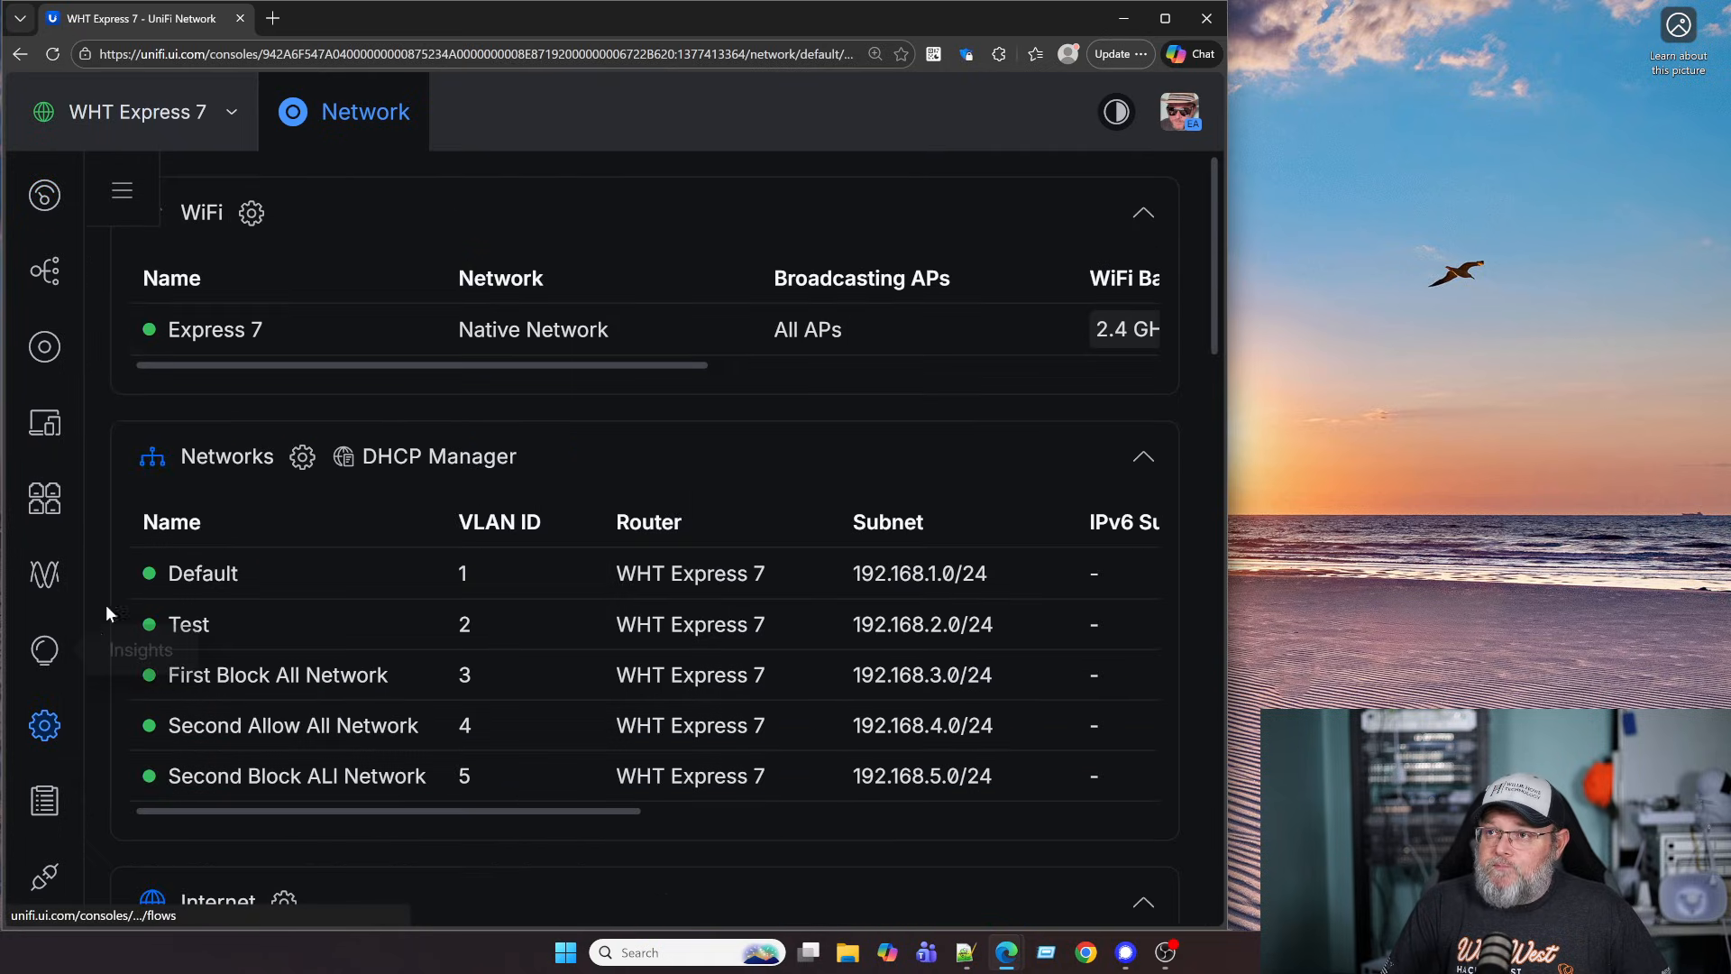
pyautogui.click(119, 192)
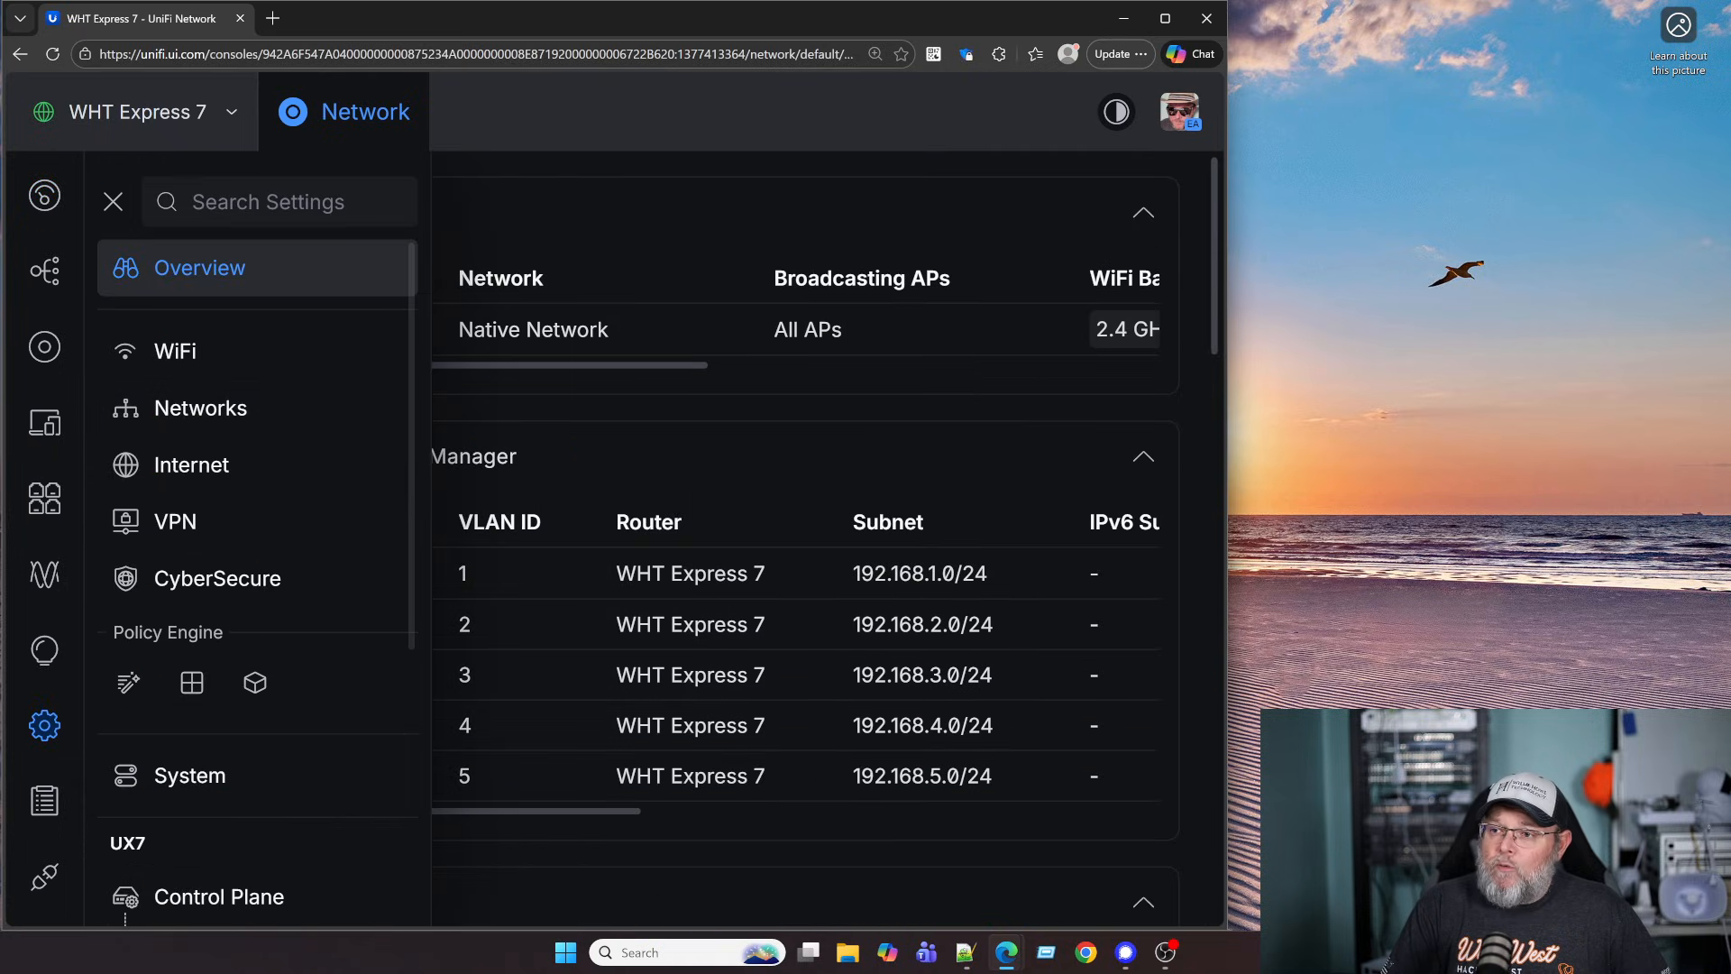
pyautogui.scroll(-3, 257, 586)
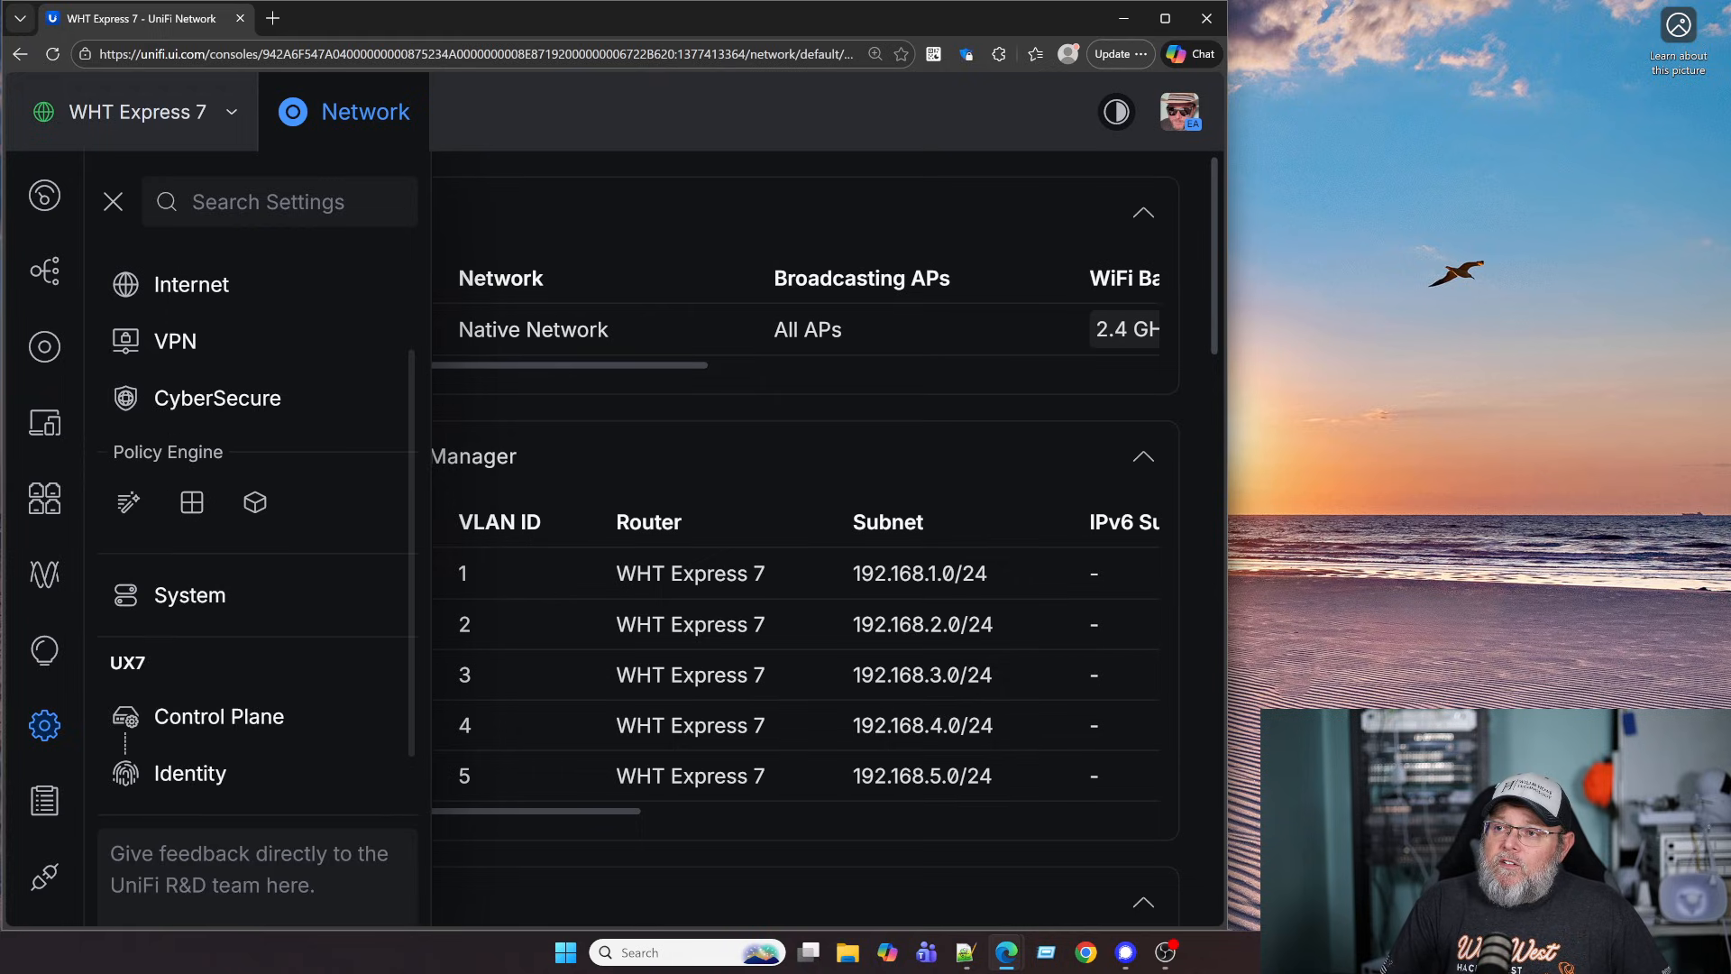
pyautogui.click(128, 510)
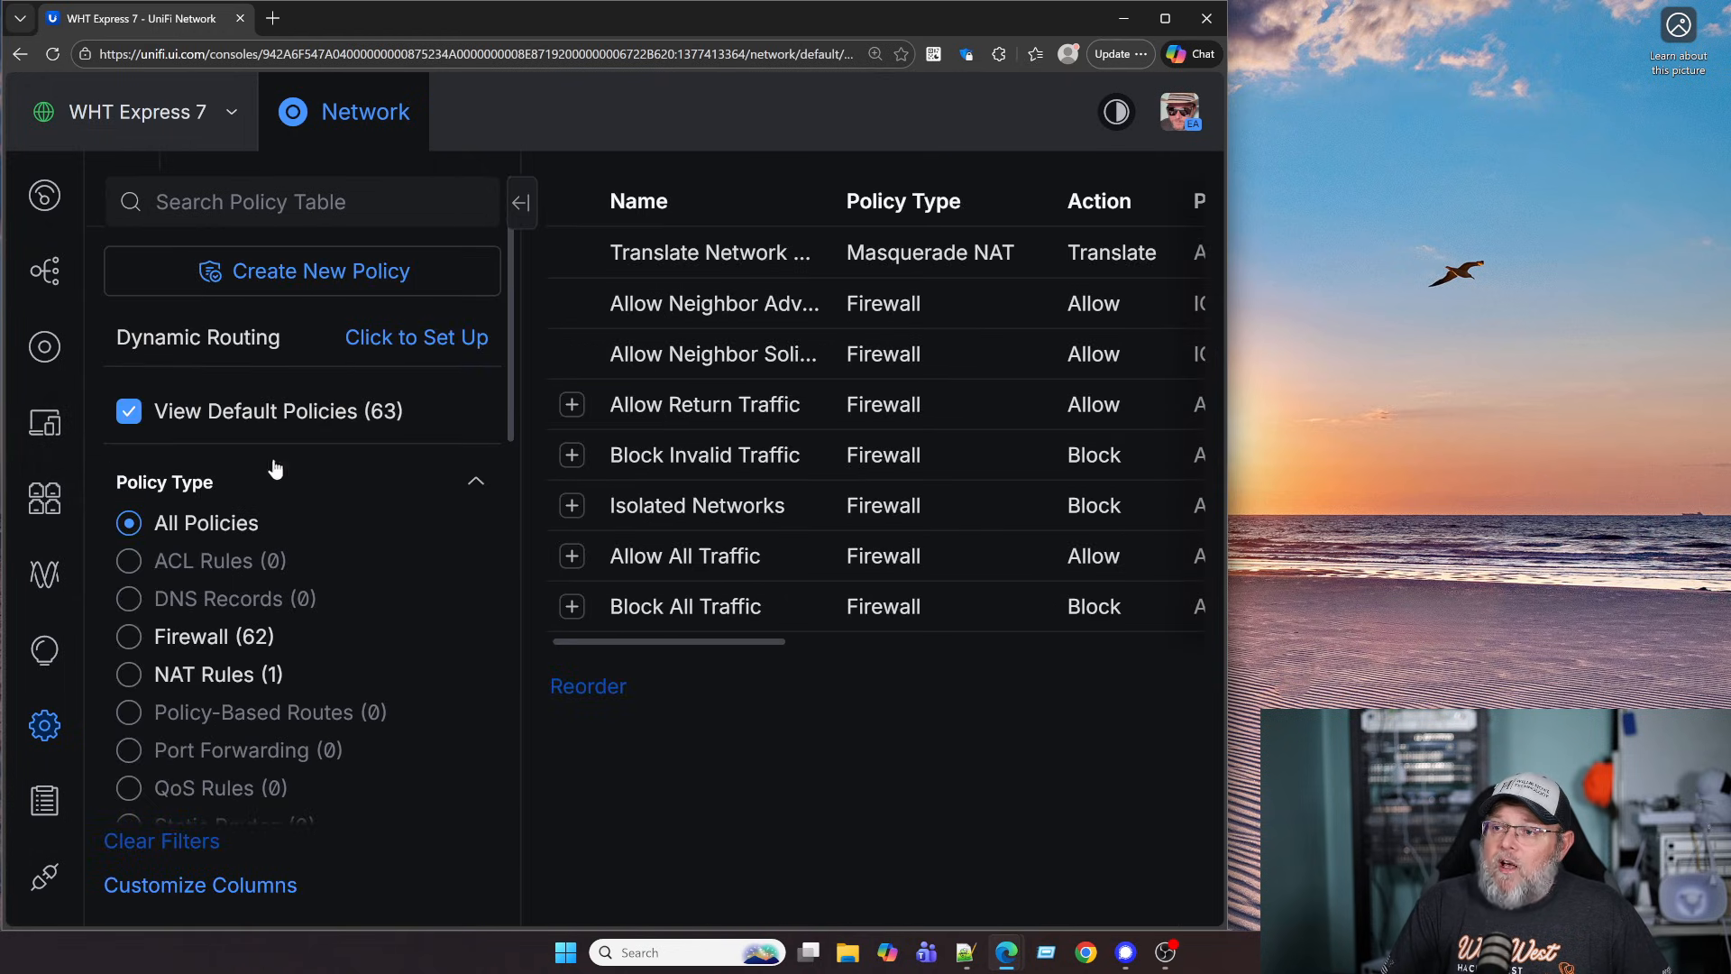
pyautogui.scroll(-1, 305, 424)
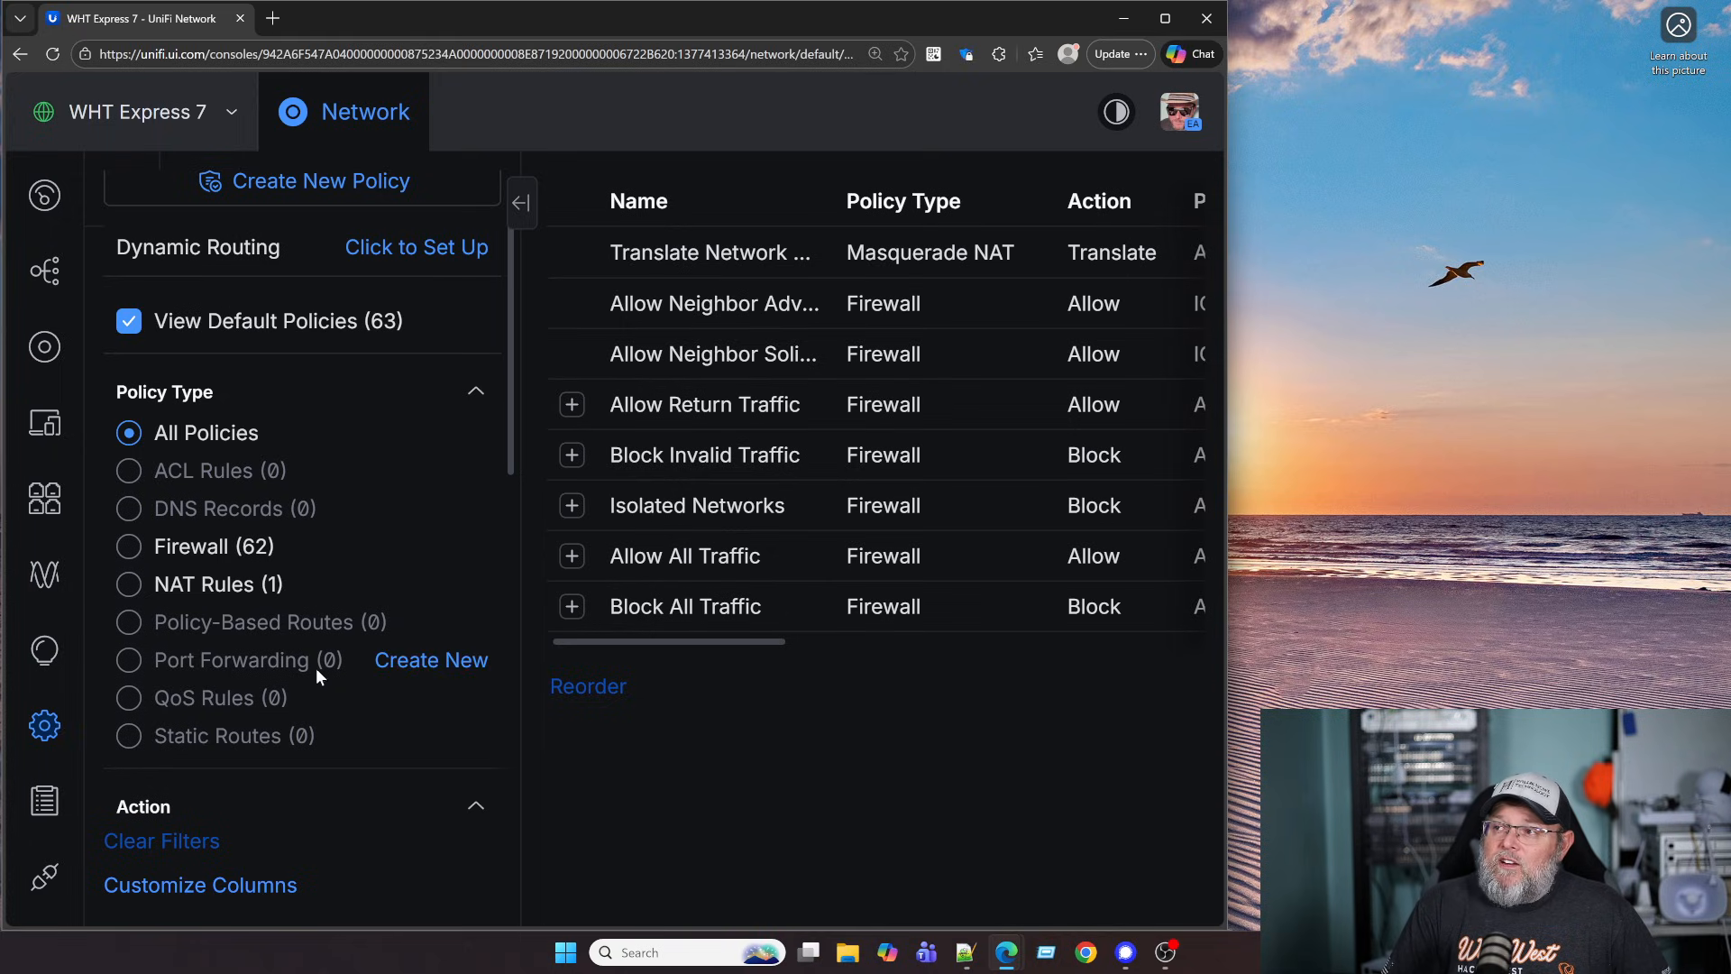
pyautogui.click(427, 668)
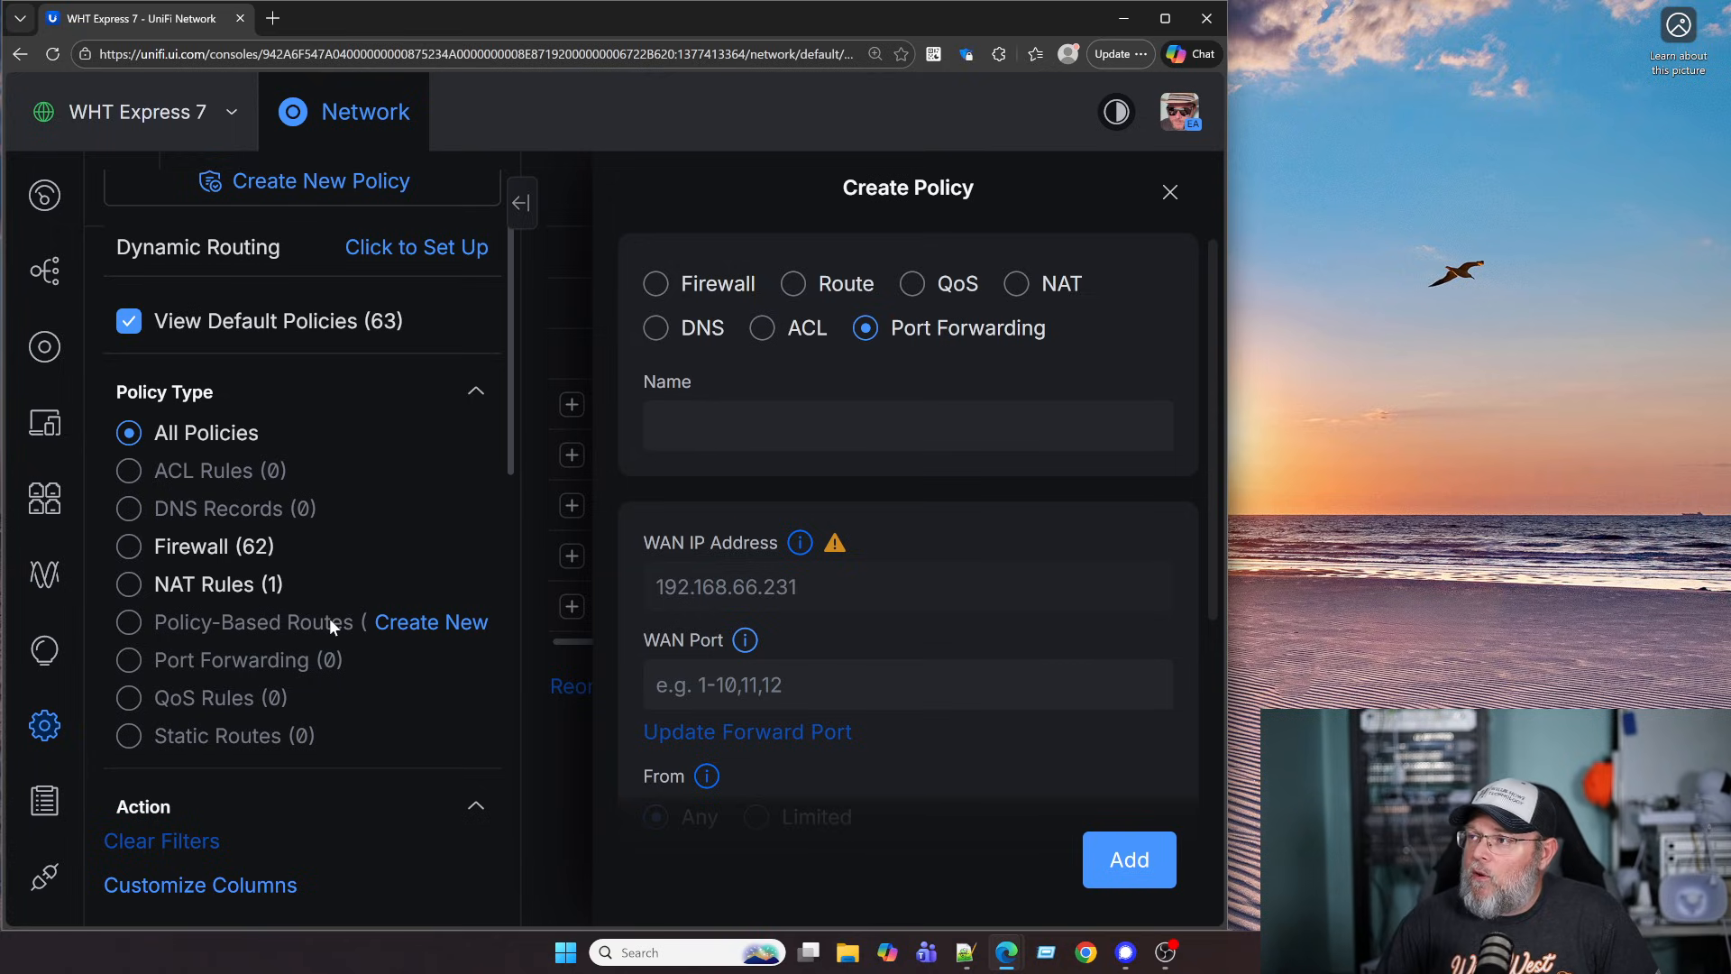
# - Name the new port forwarding policy "Port 443"
pyautogui.click(838, 426)
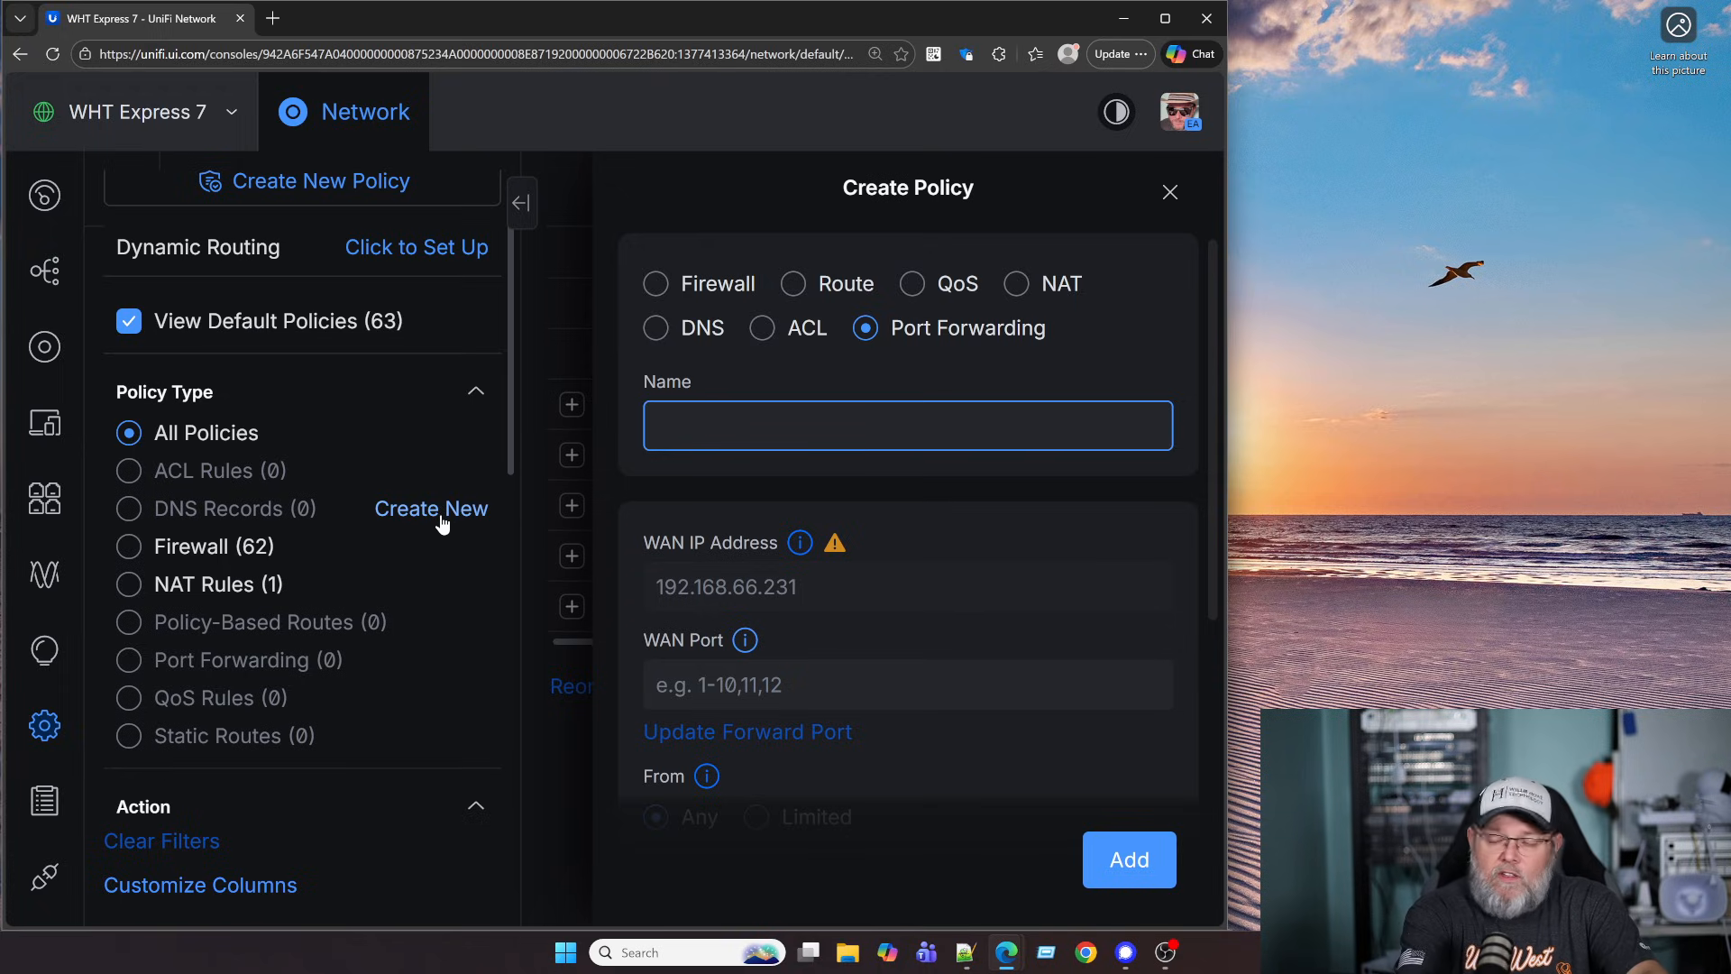
pyautogui.write('Port ')
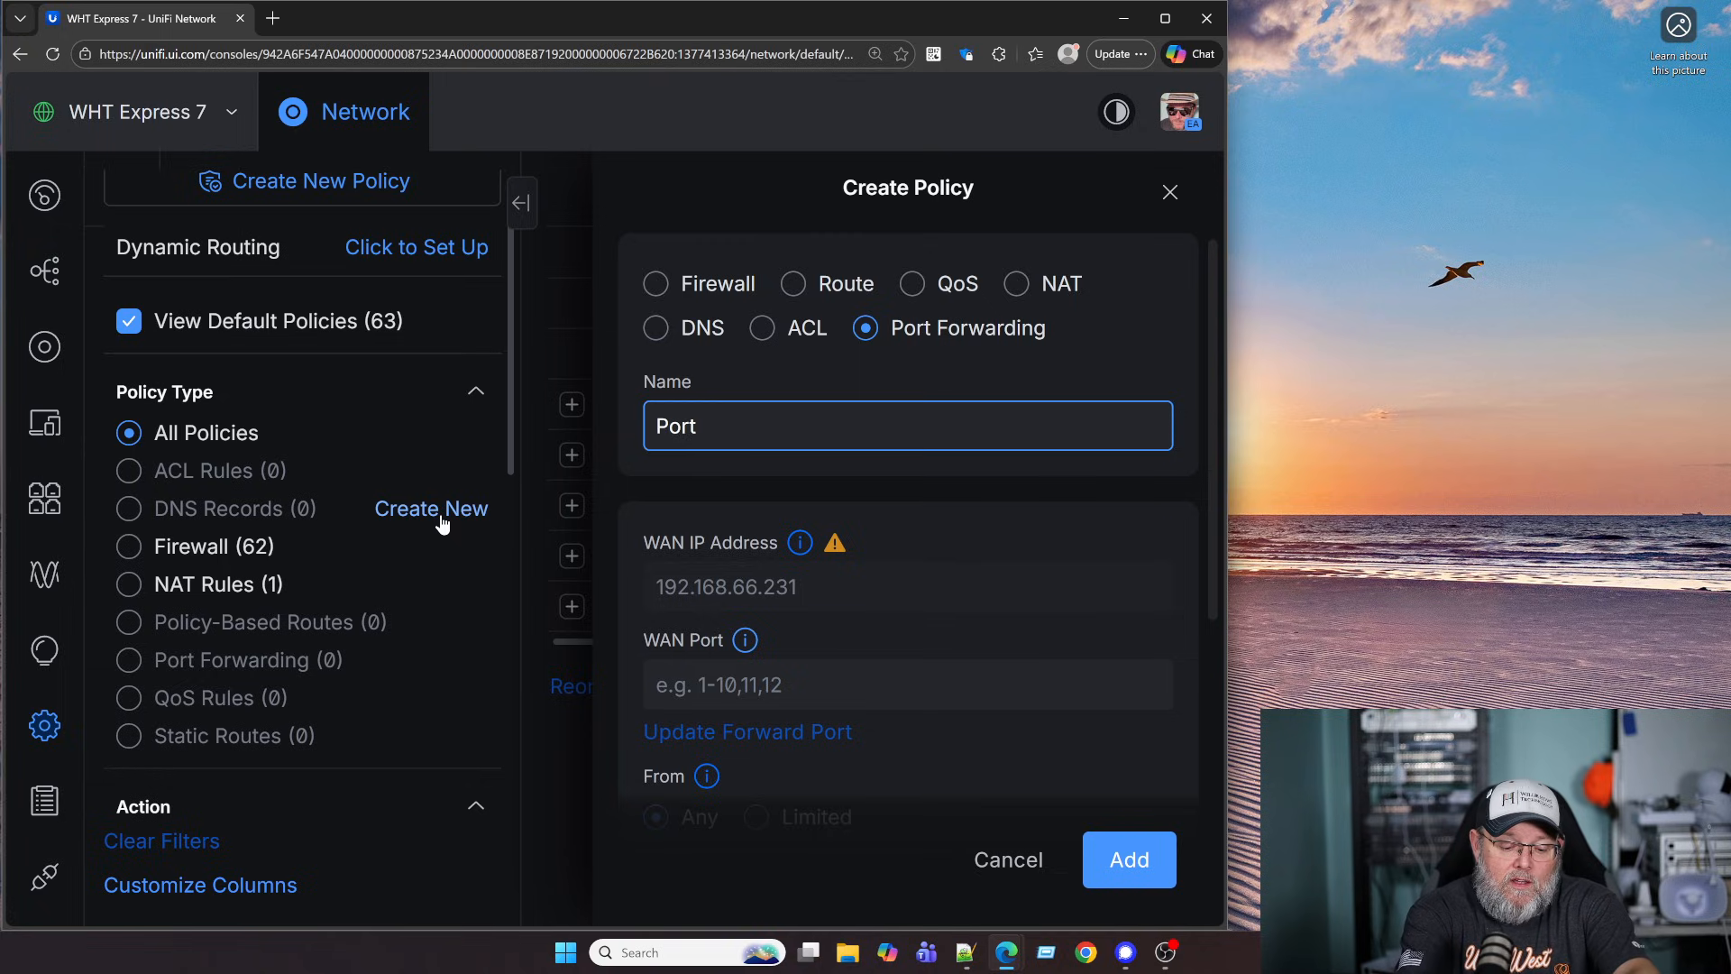
pyautogui.write('443')
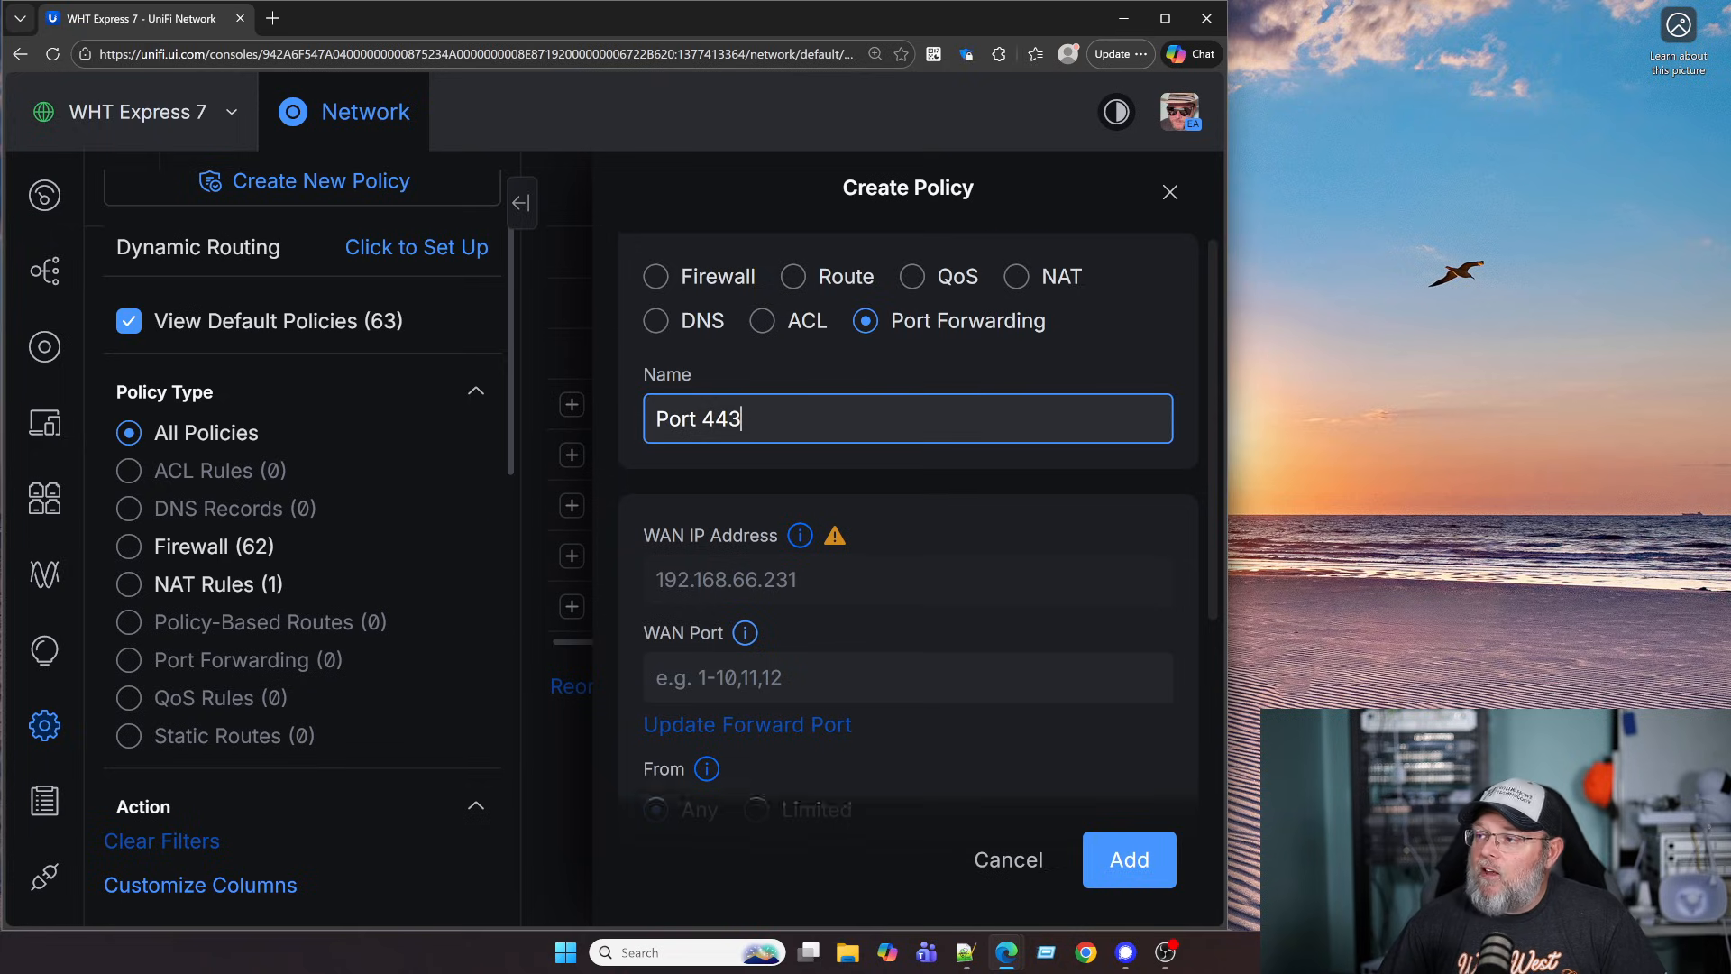
# - Set the policy's WAN port to 443 and apply the same port as the forward port
pyautogui.scroll(-1, 695, 453)
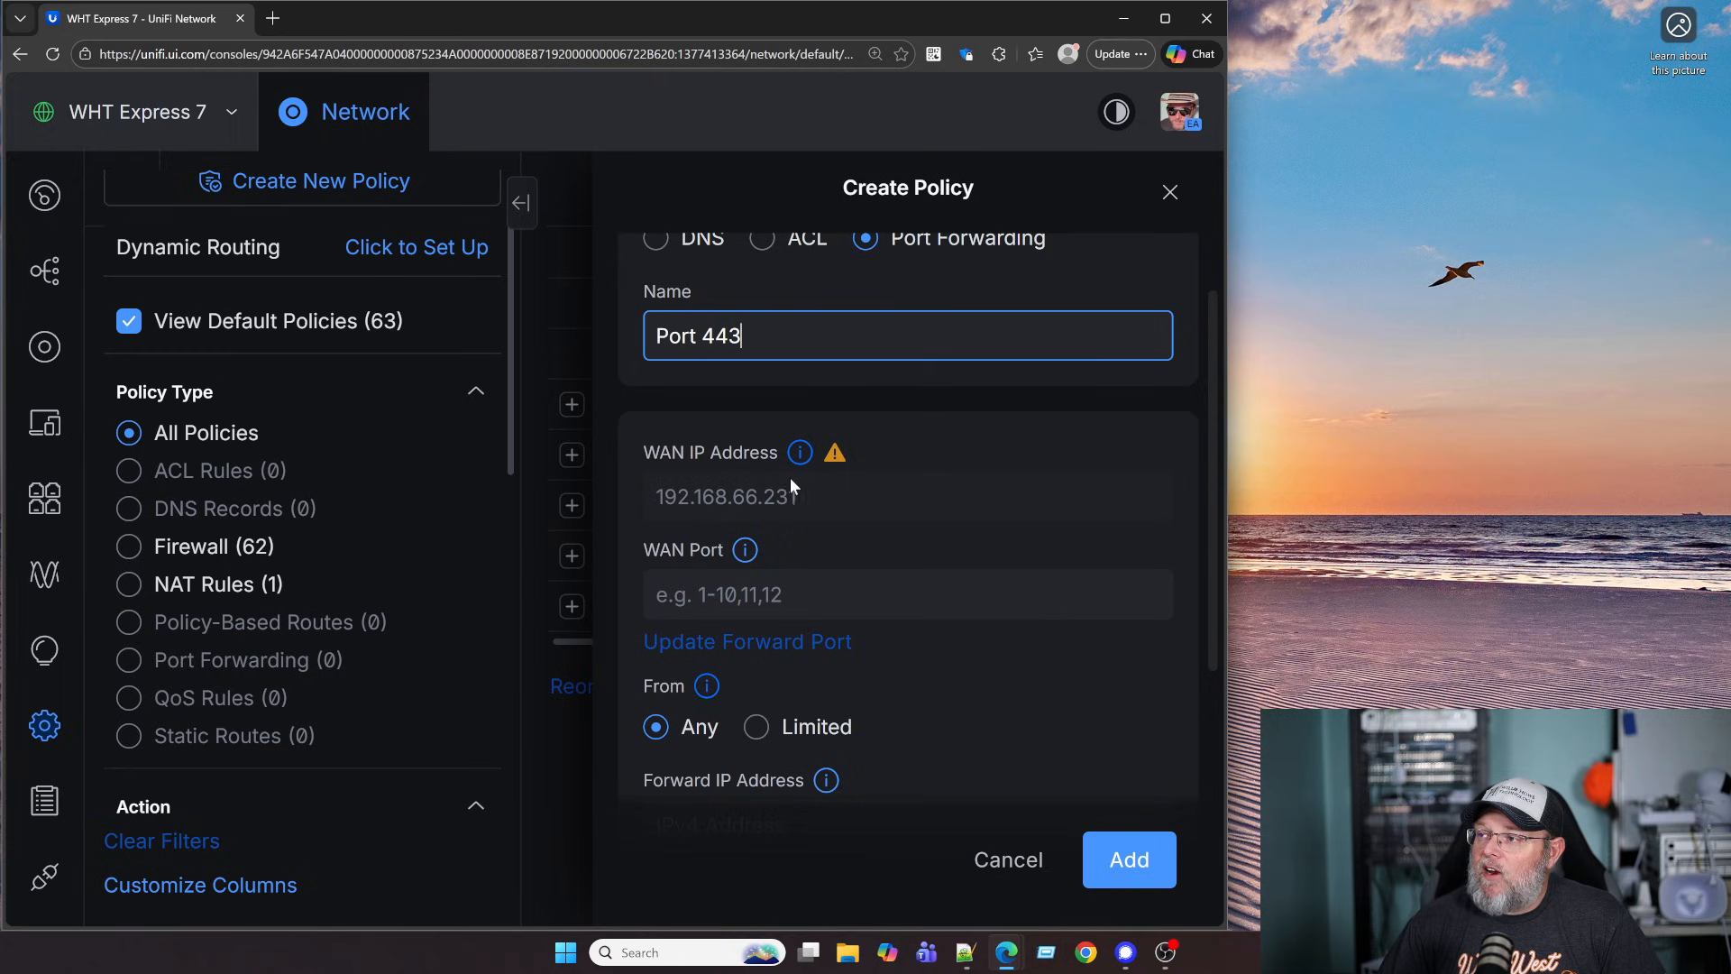
pyautogui.moveTo(800, 457)
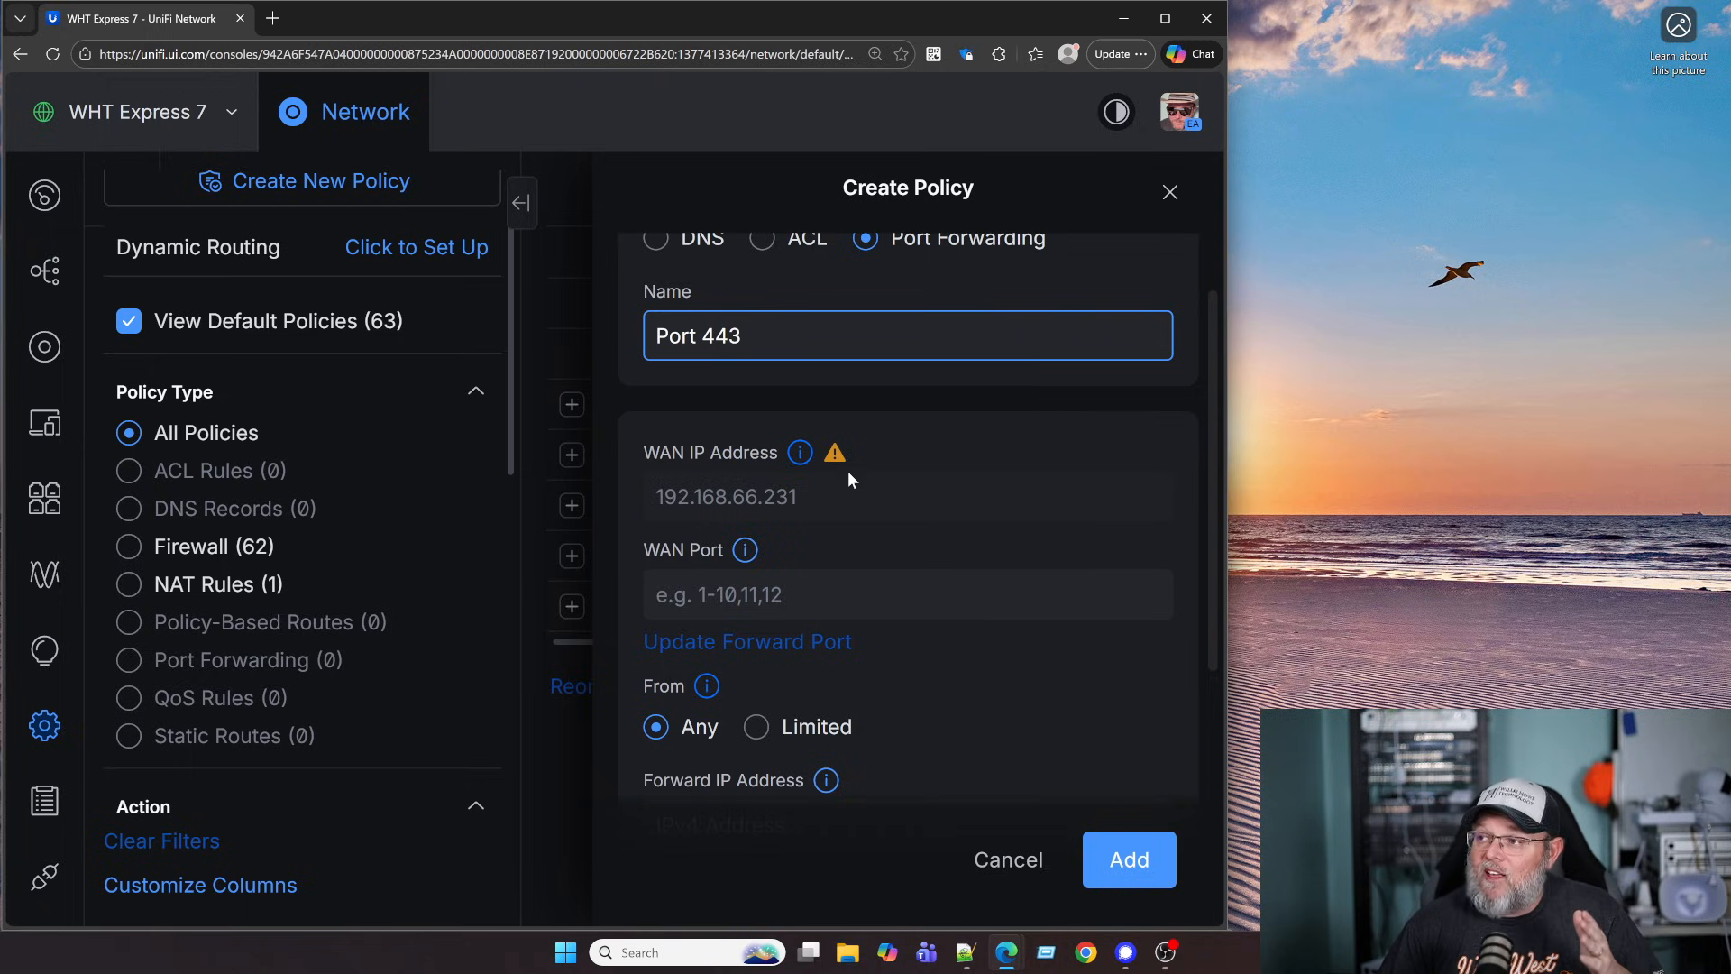
pyautogui.scroll(1, 820, 566)
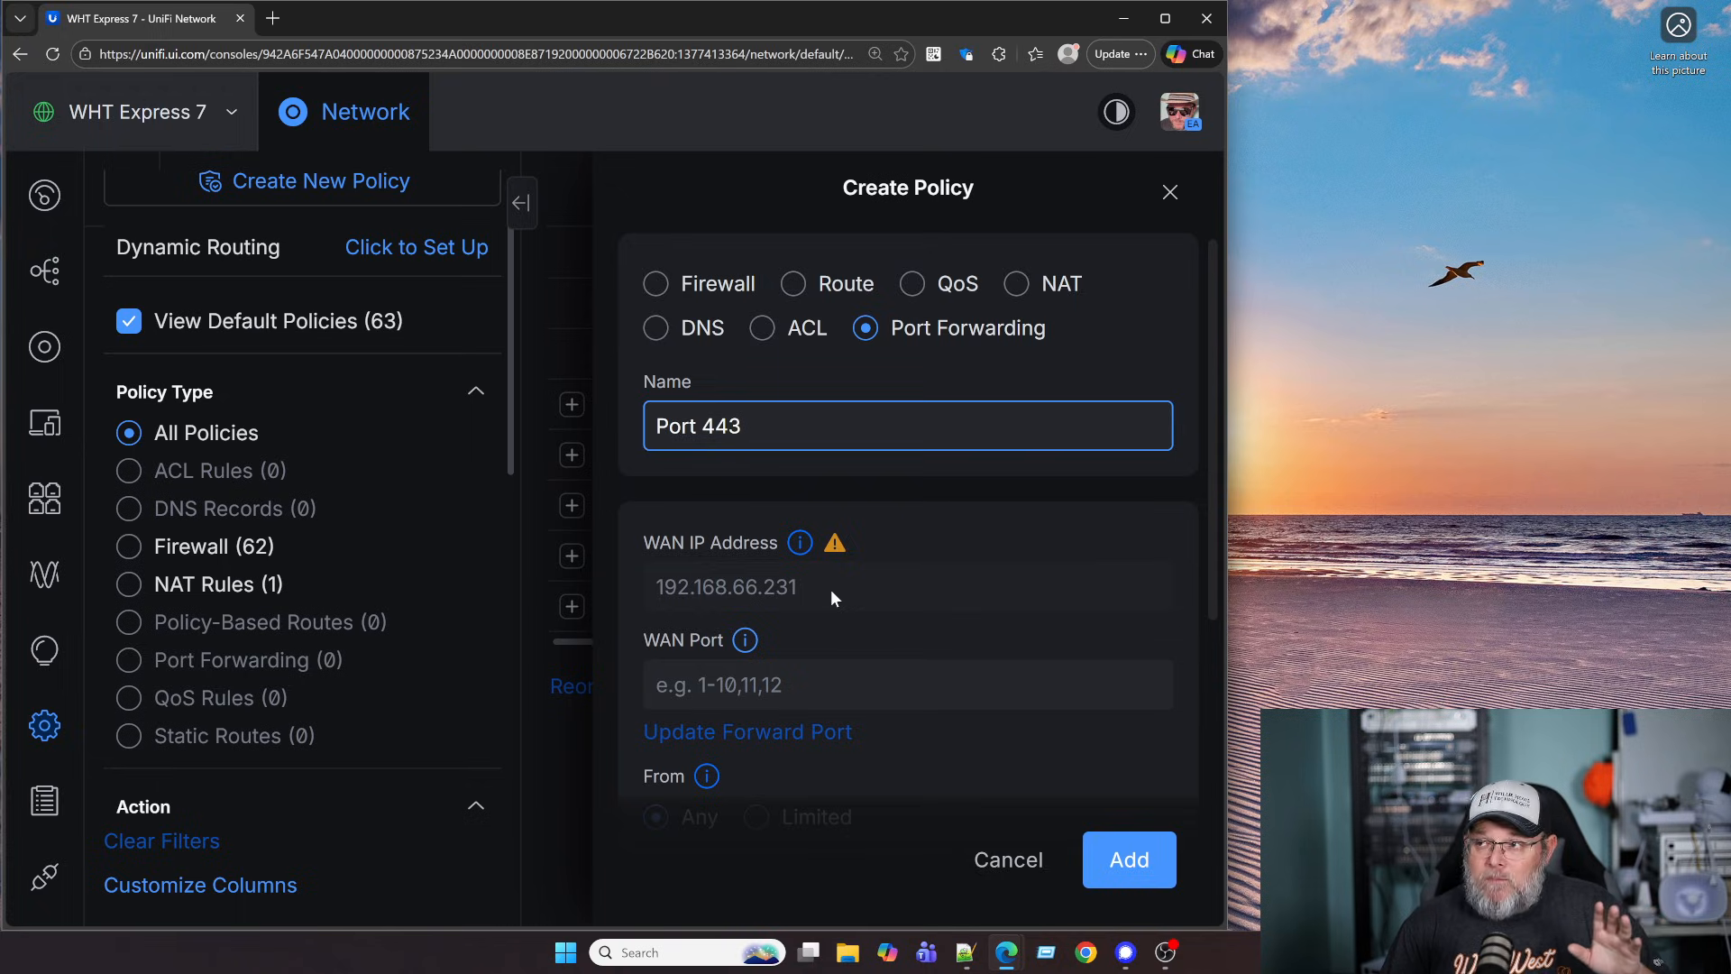
pyautogui.scroll(-1, 831, 587)
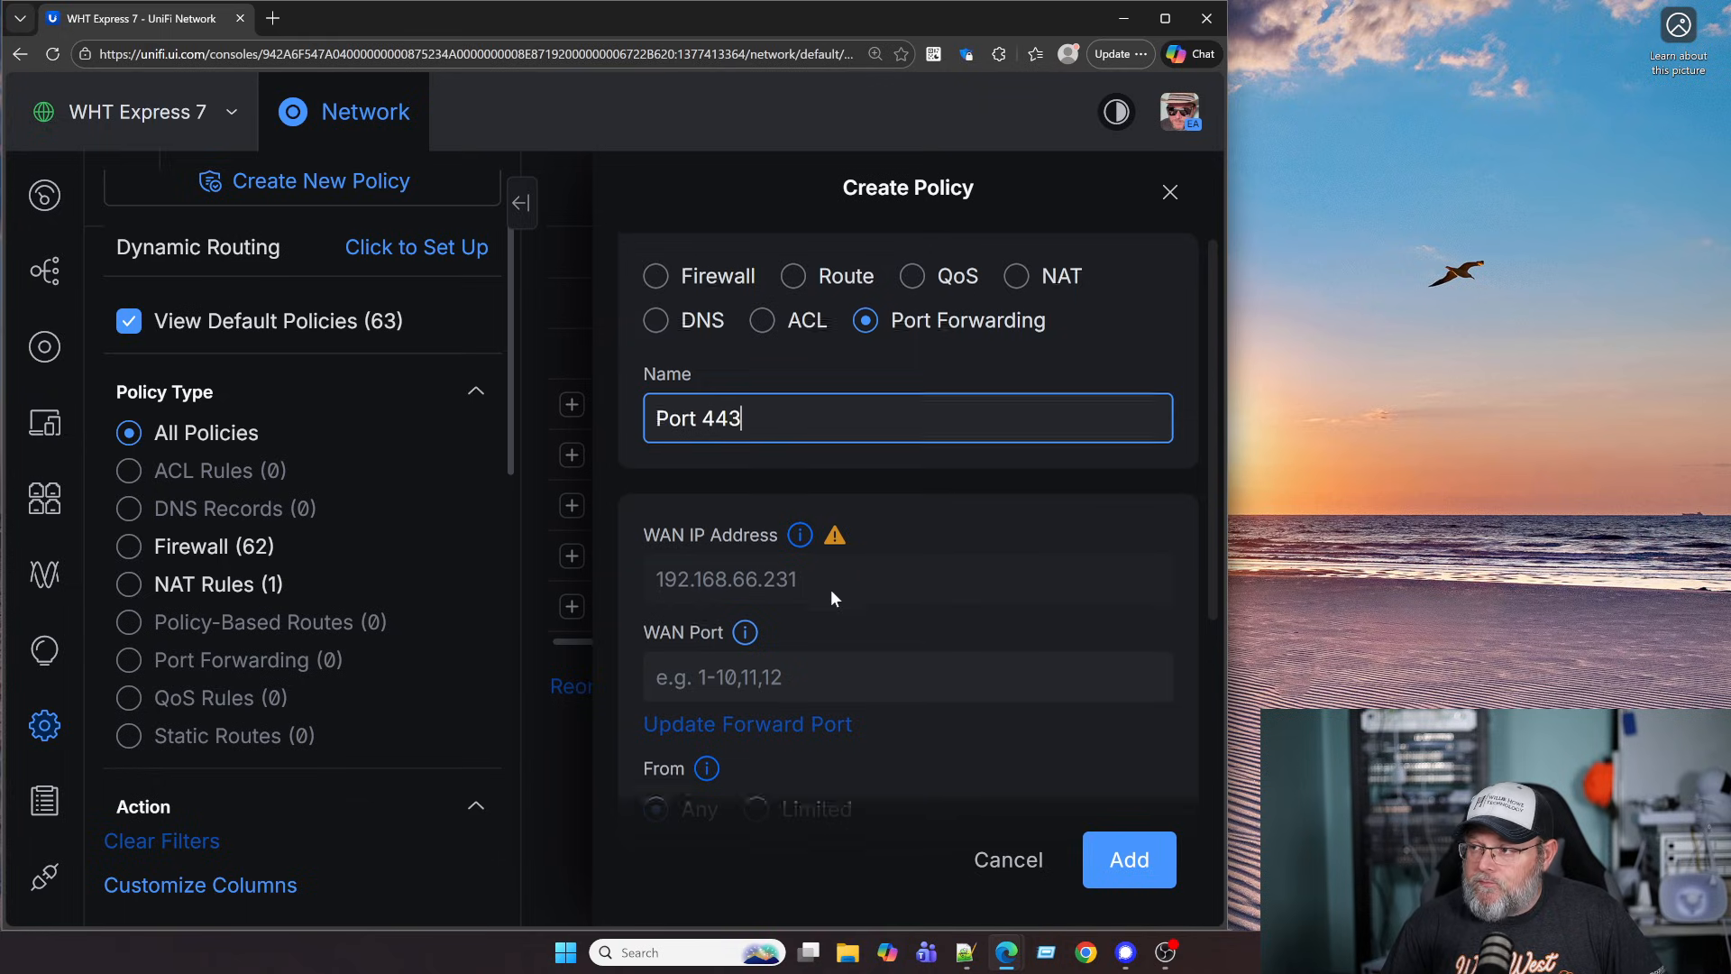
pyautogui.scroll(-1, 830, 588)
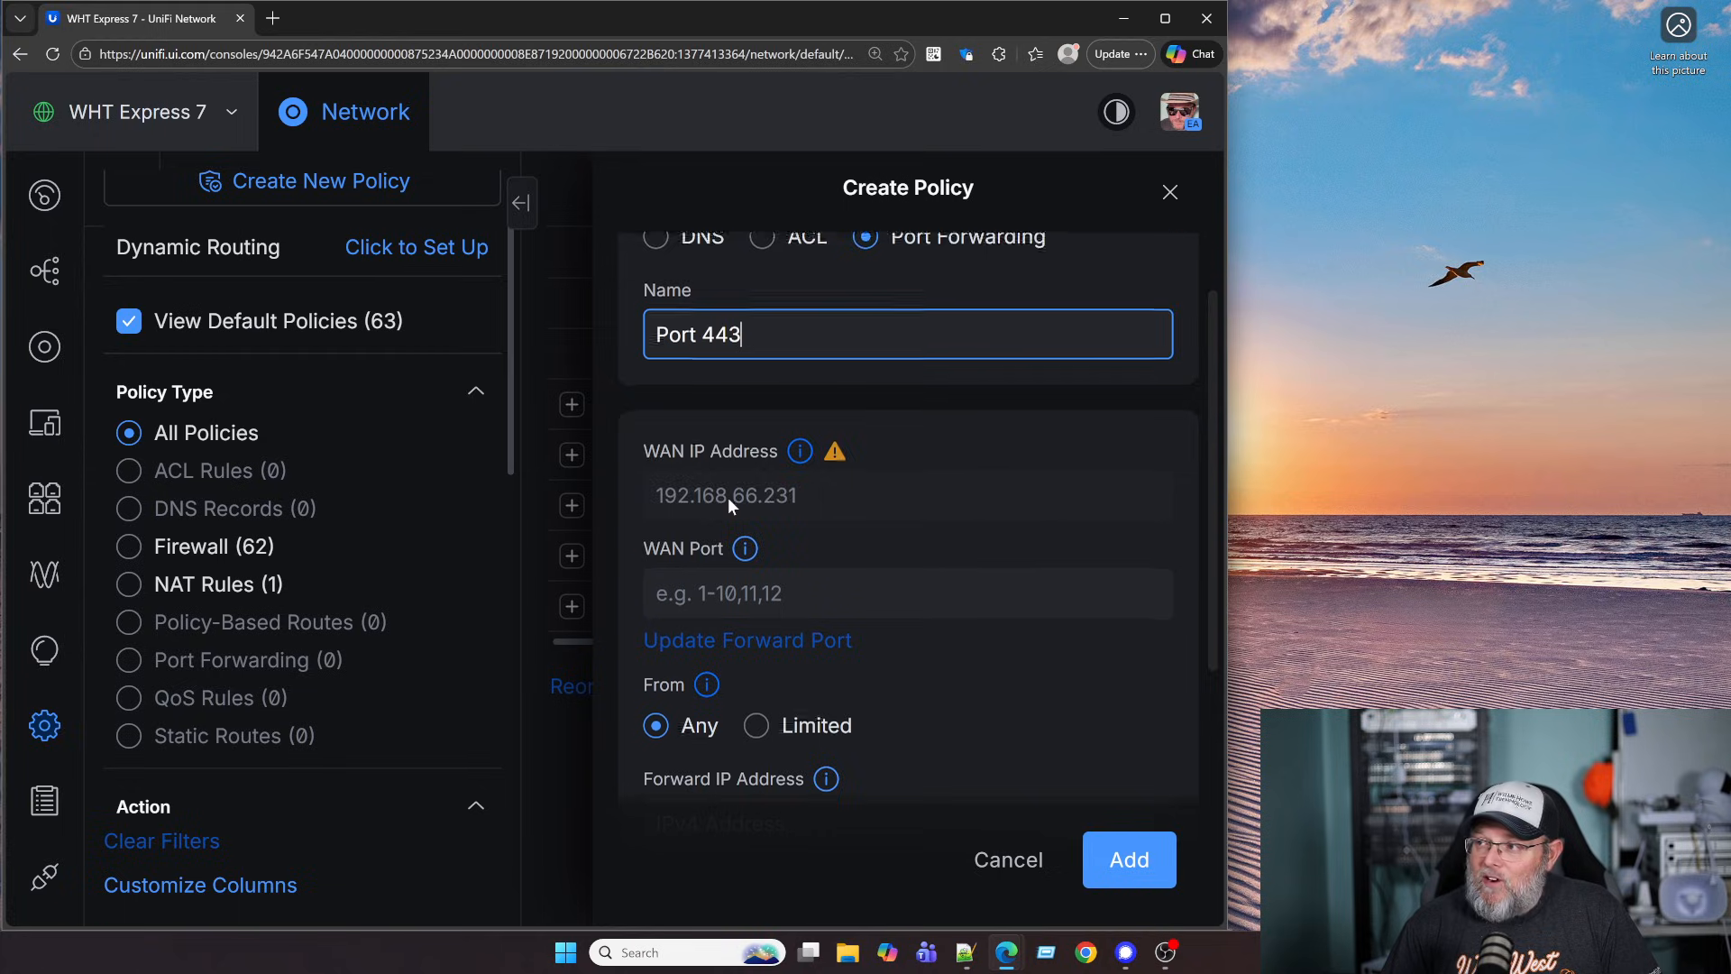
pyautogui.scroll(-1, 728, 496)
pyautogui.moveTo(744, 459)
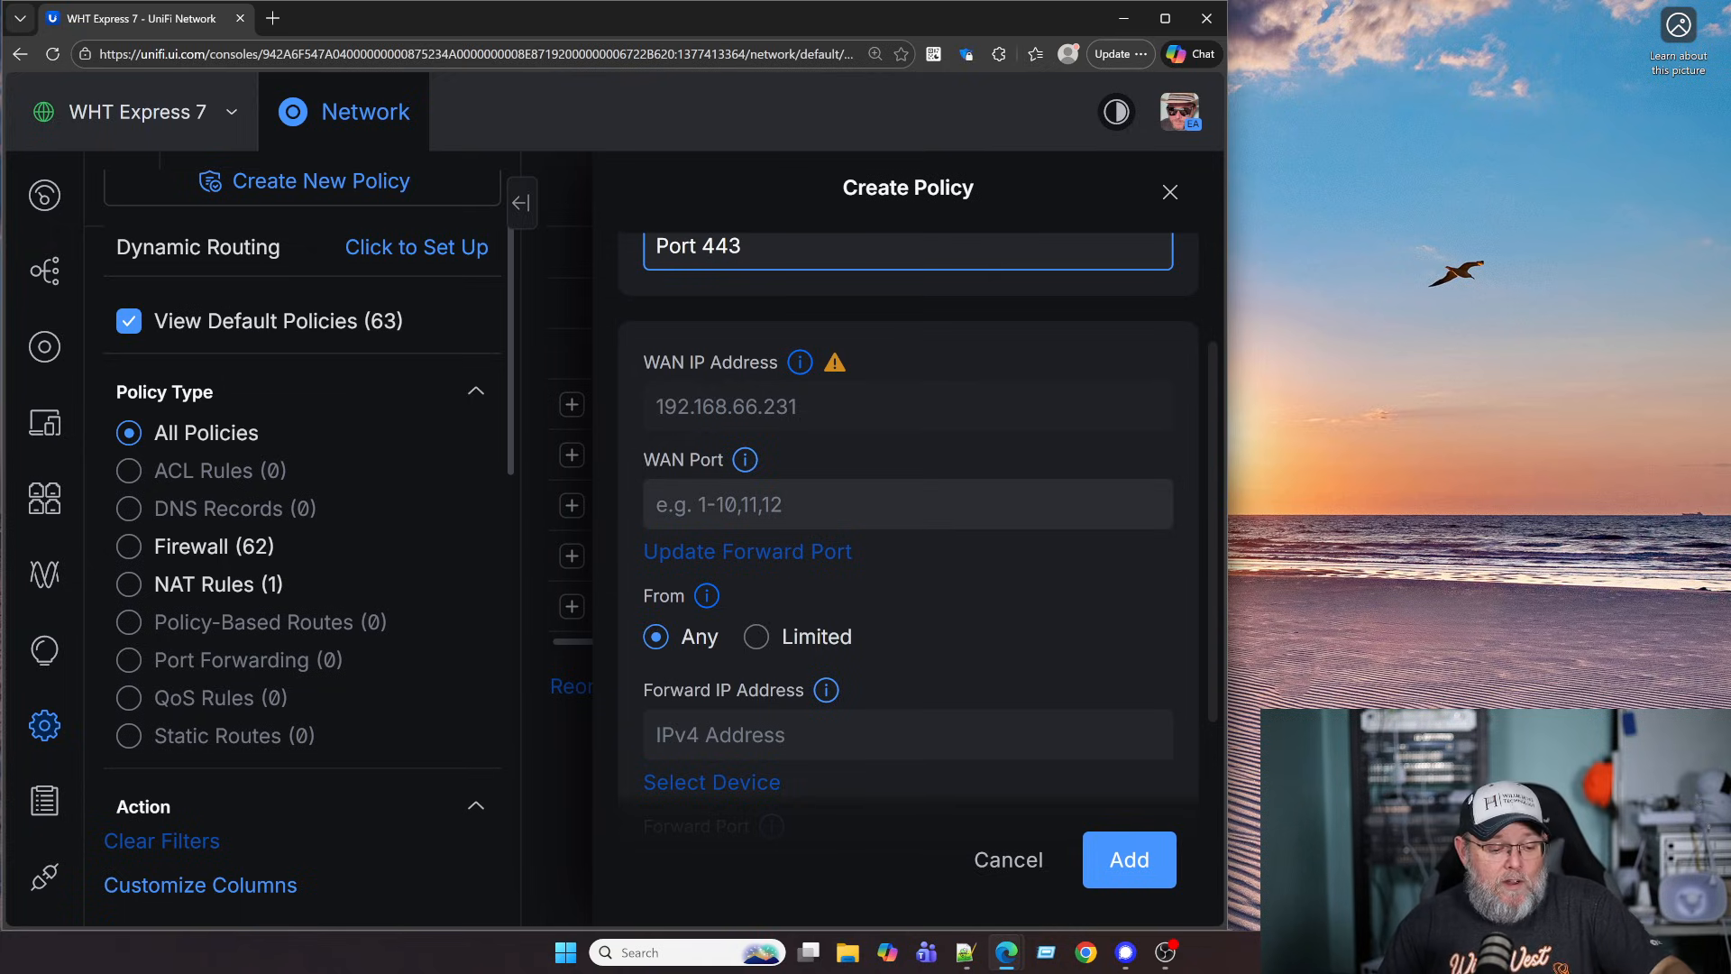
pyautogui.press('Tab')
pyautogui.write('443')
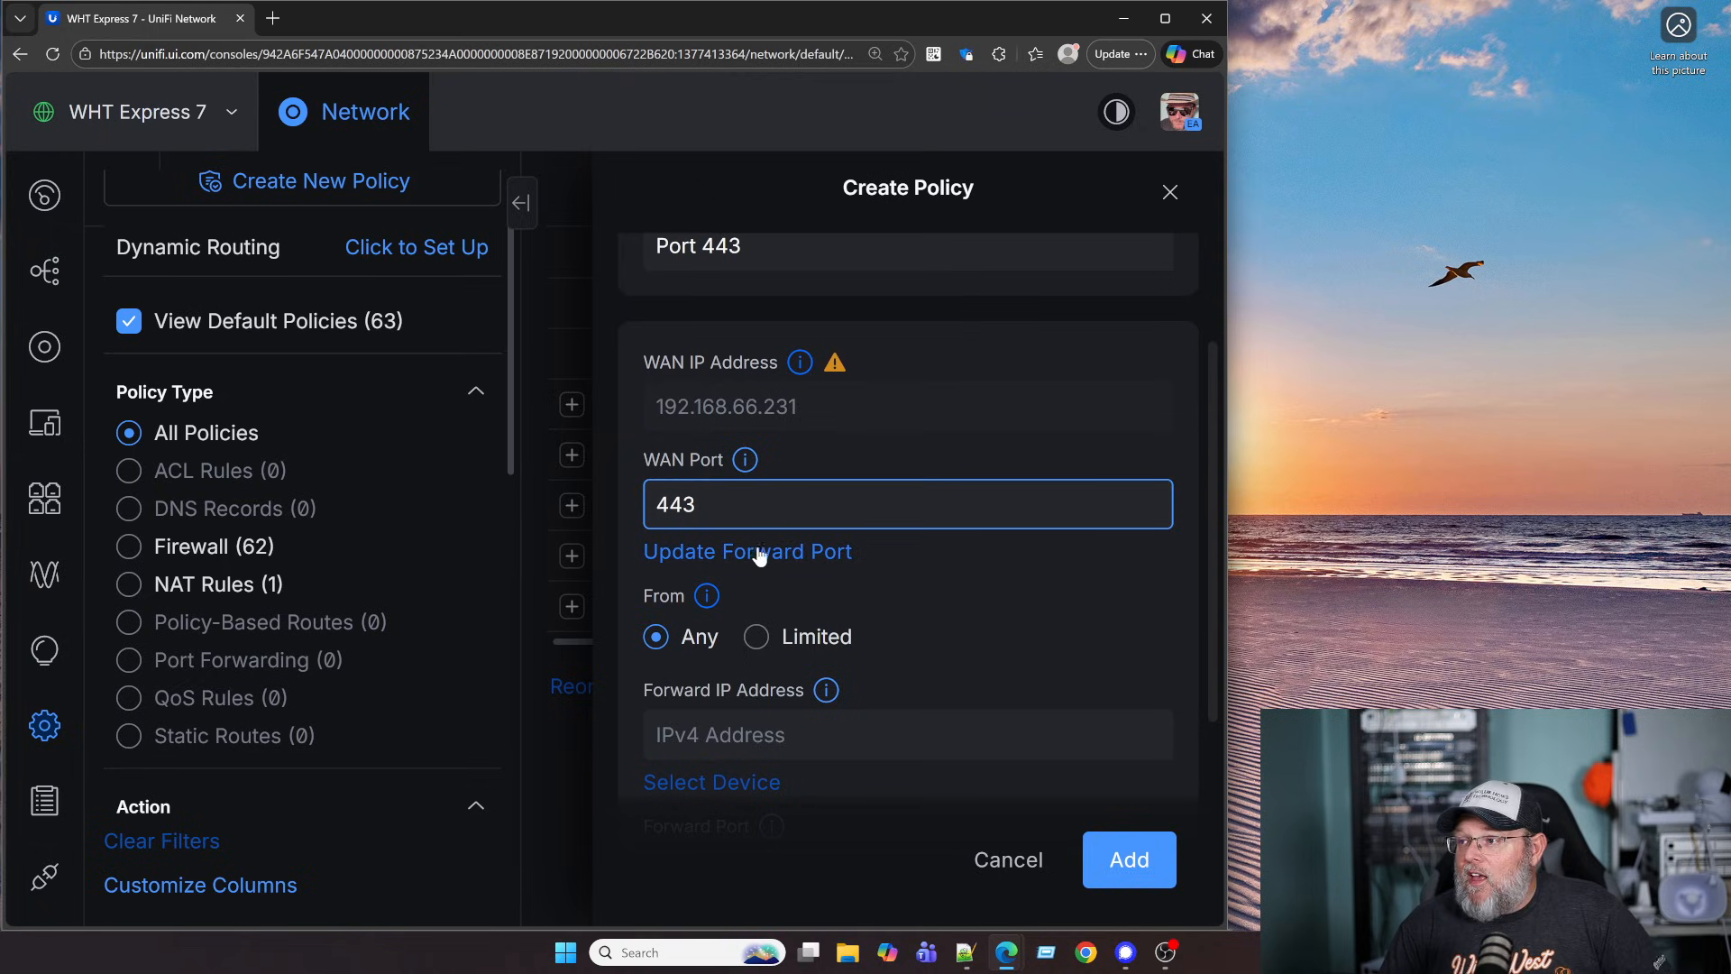
pyautogui.scroll(-1, 759, 556)
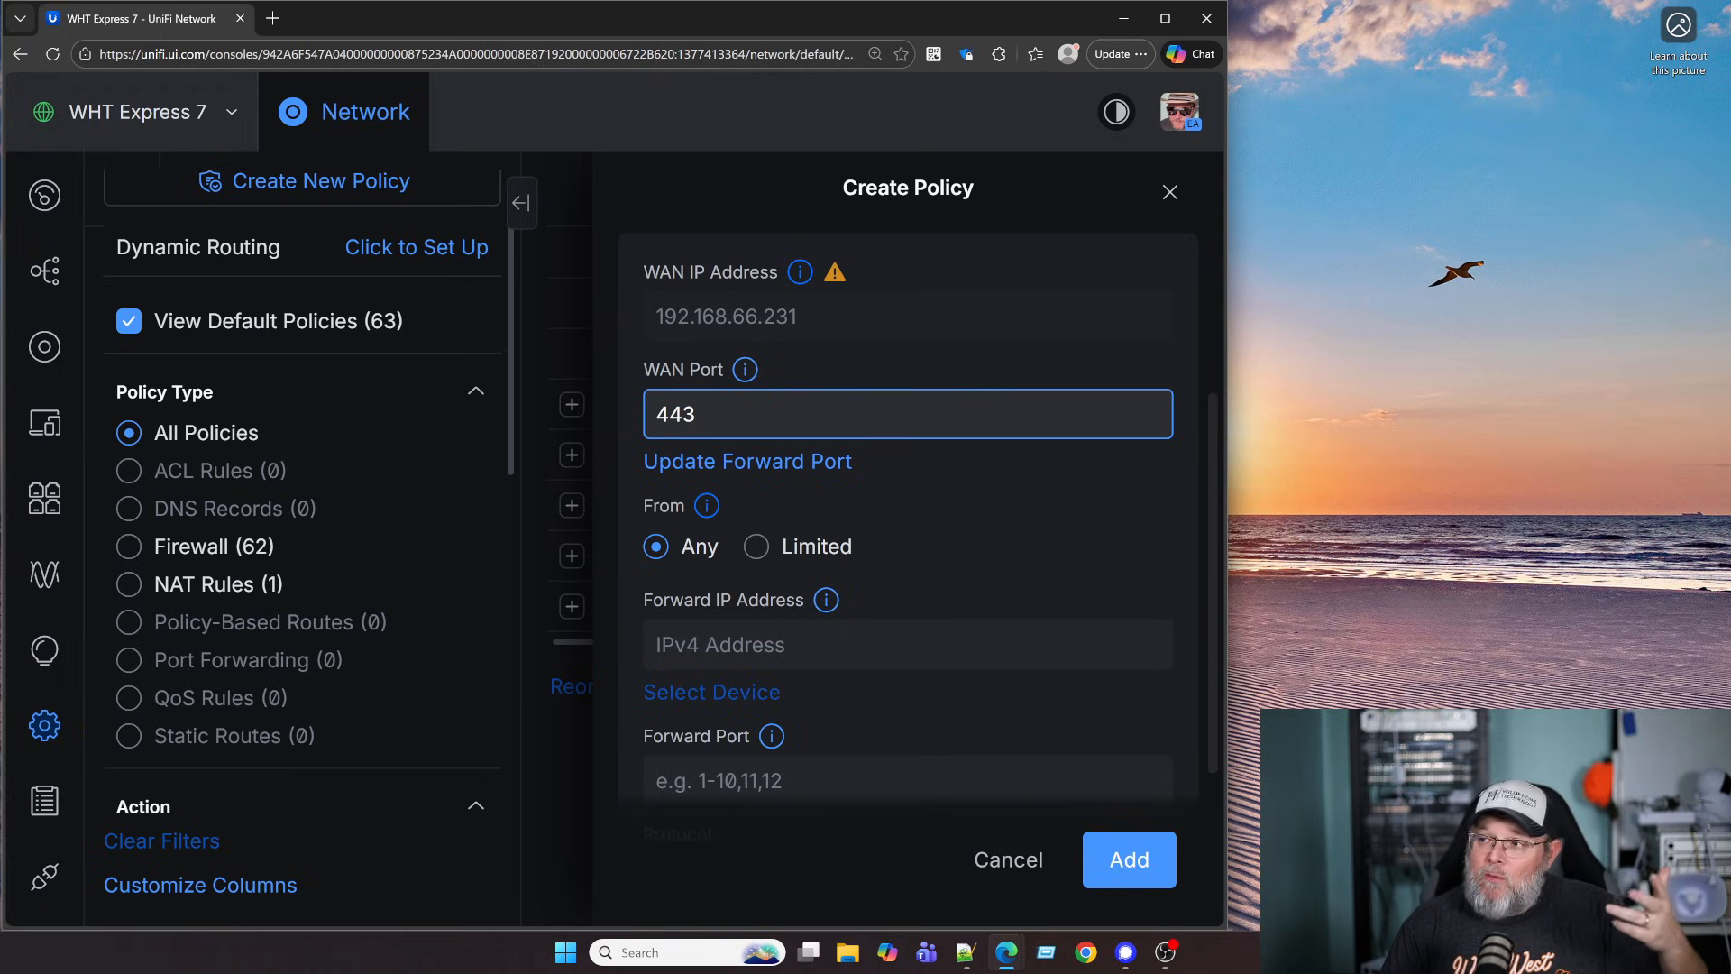
pyautogui.click(824, 459)
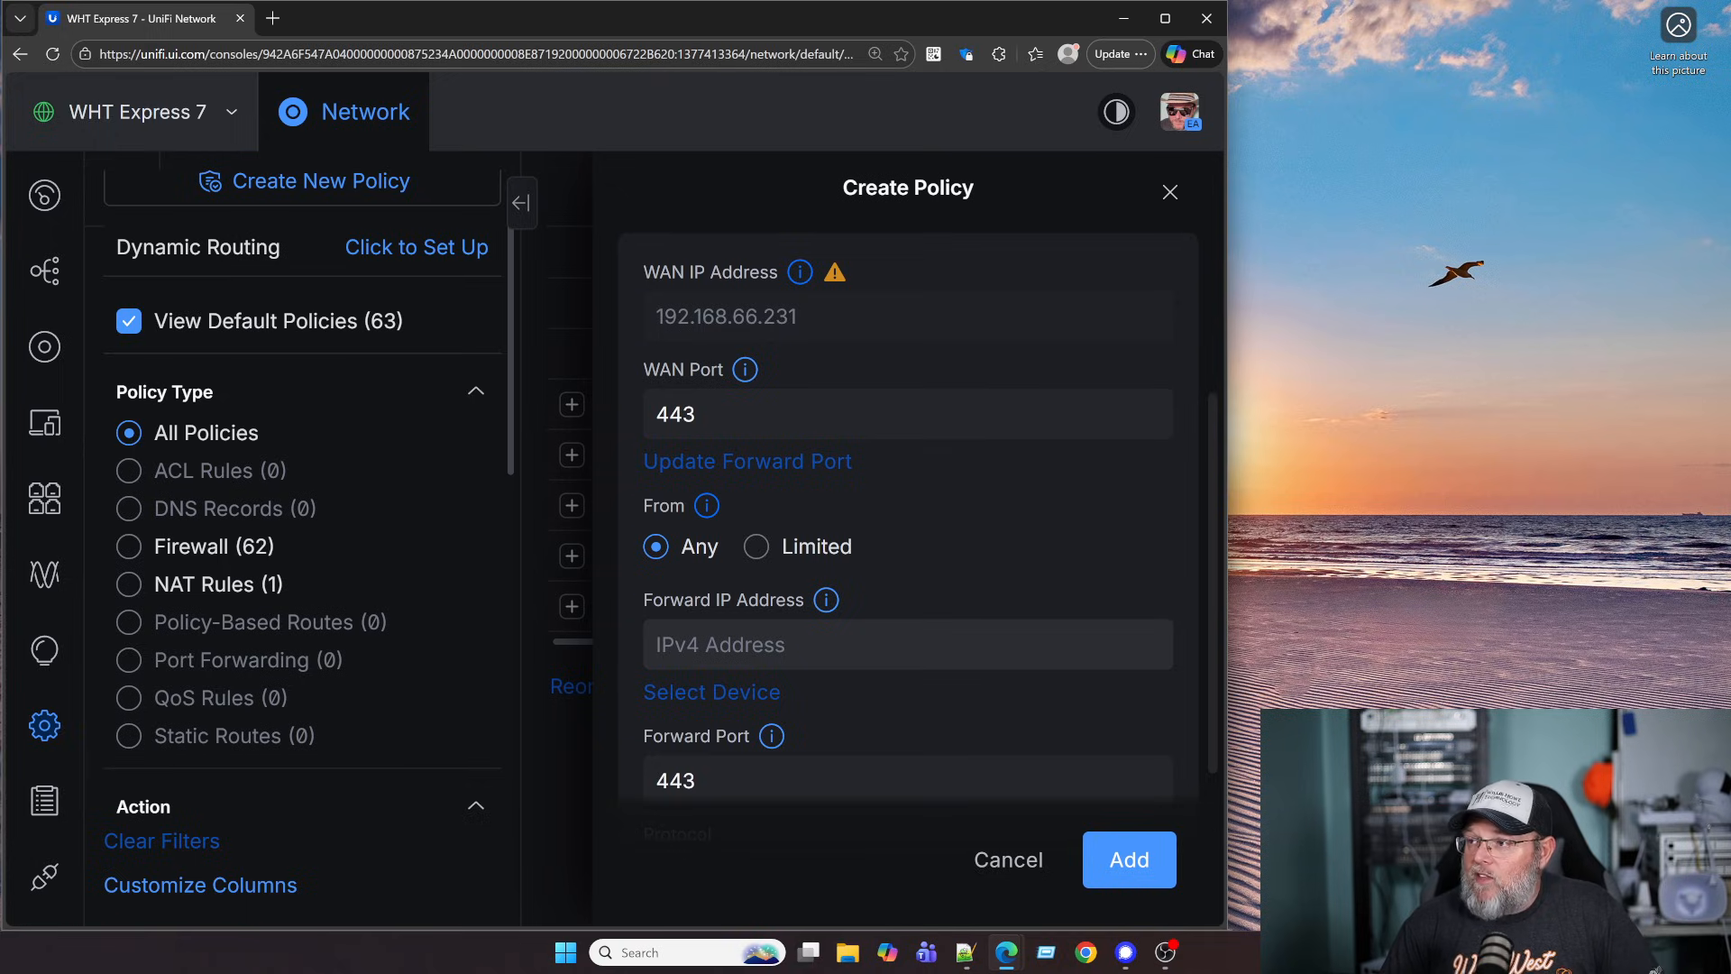
# - Enter 192.168.1.443 as the policy's forward IP address
pyautogui.click(811, 644)
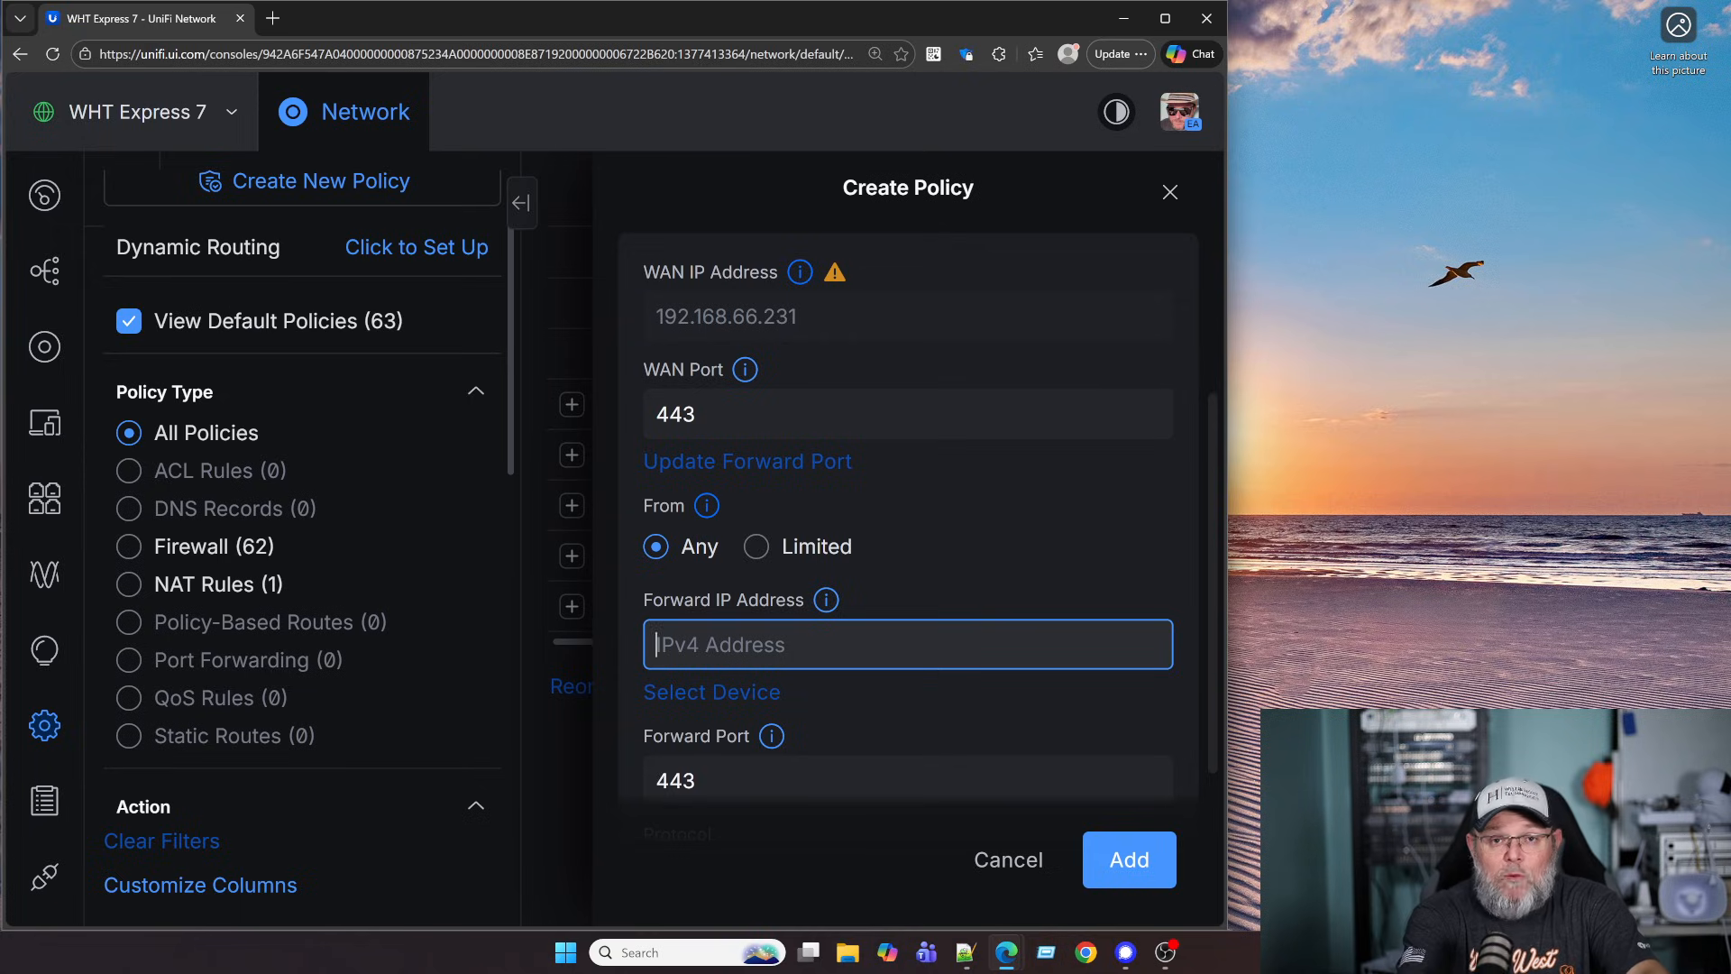
pyautogui.write('192.1')
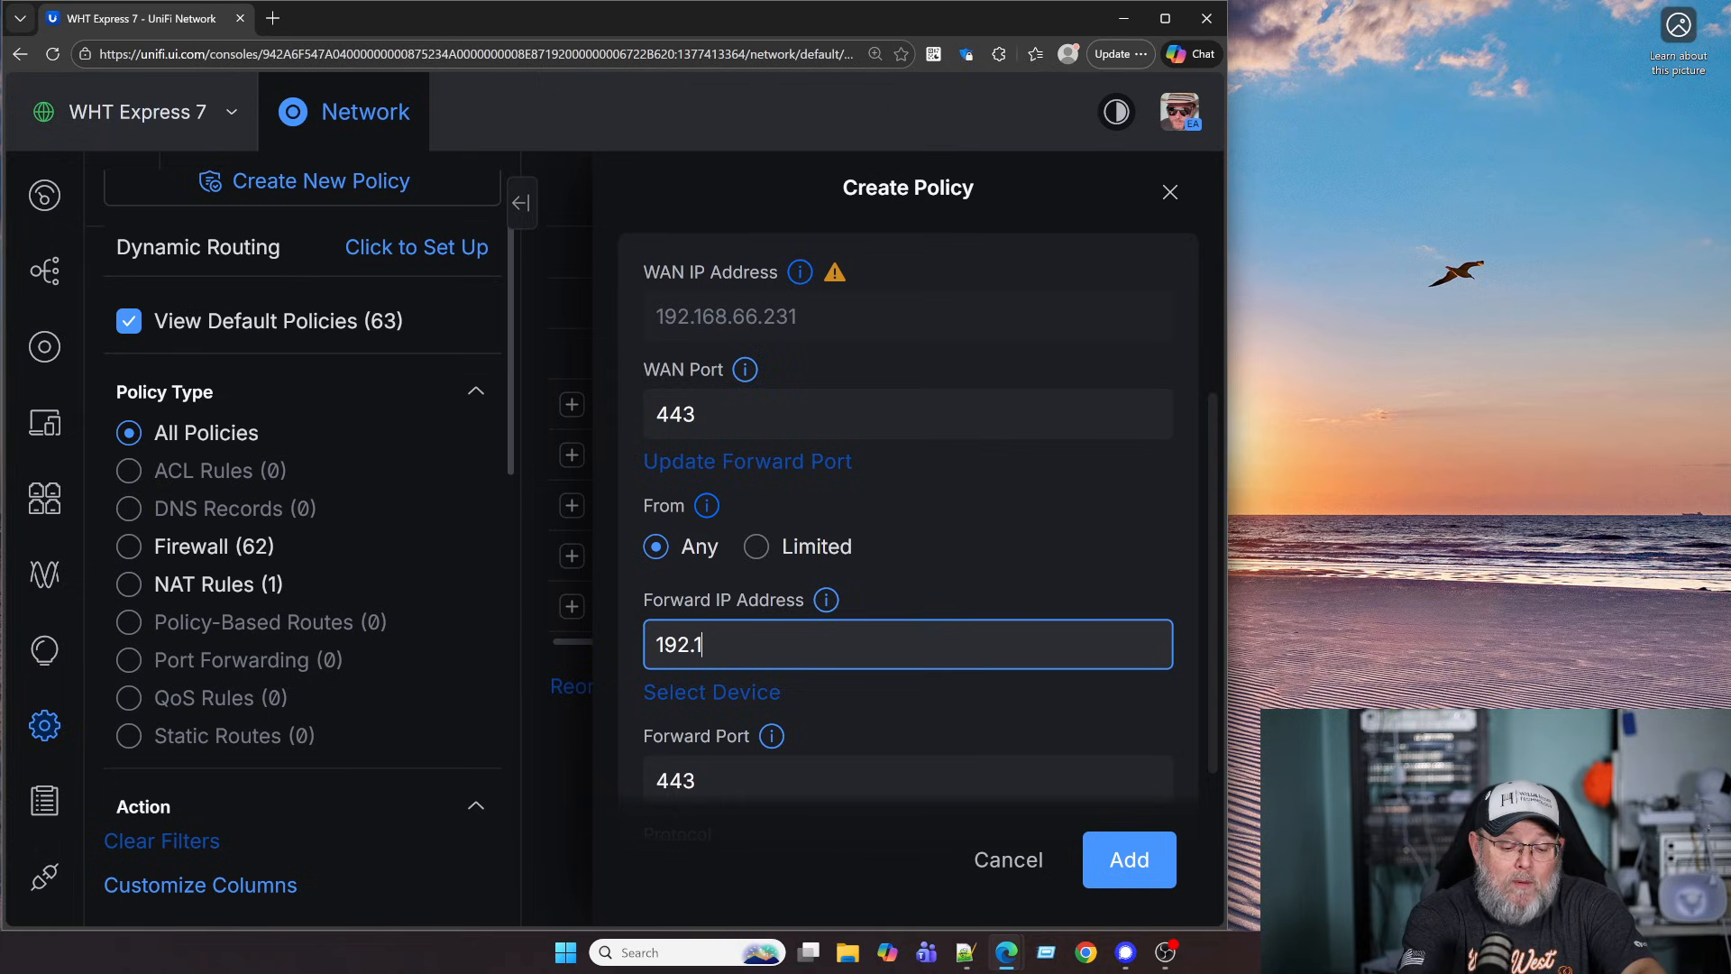
pyautogui.write('68')
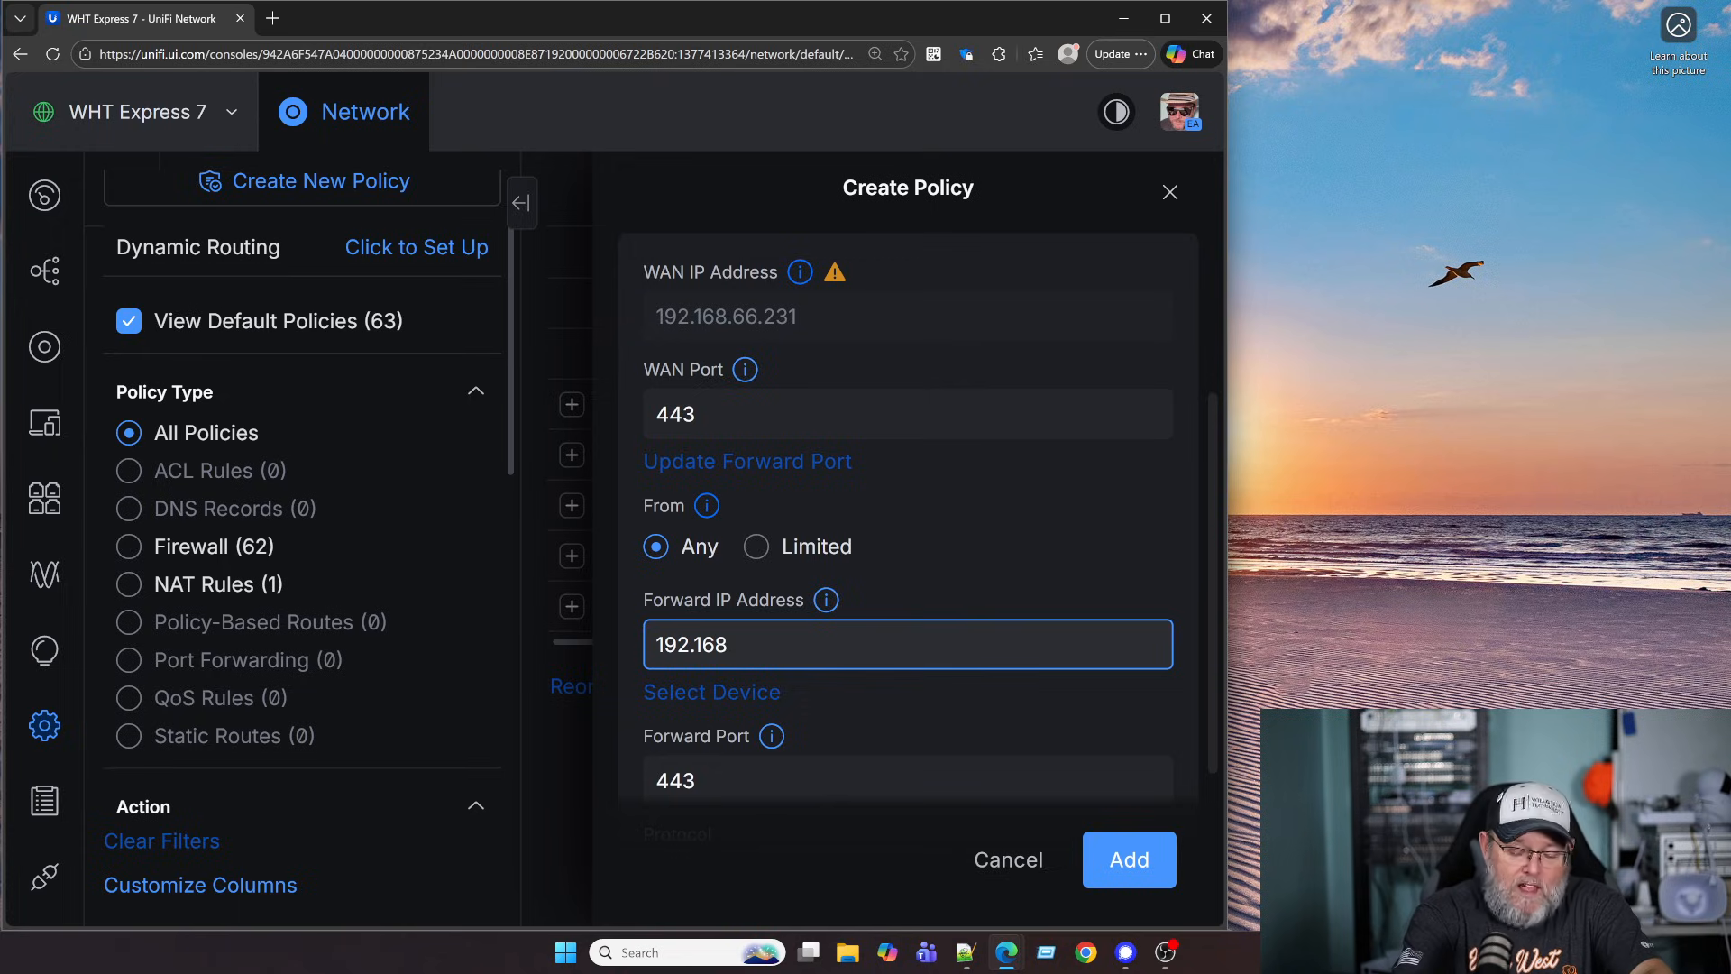
pyautogui.write('.1.')
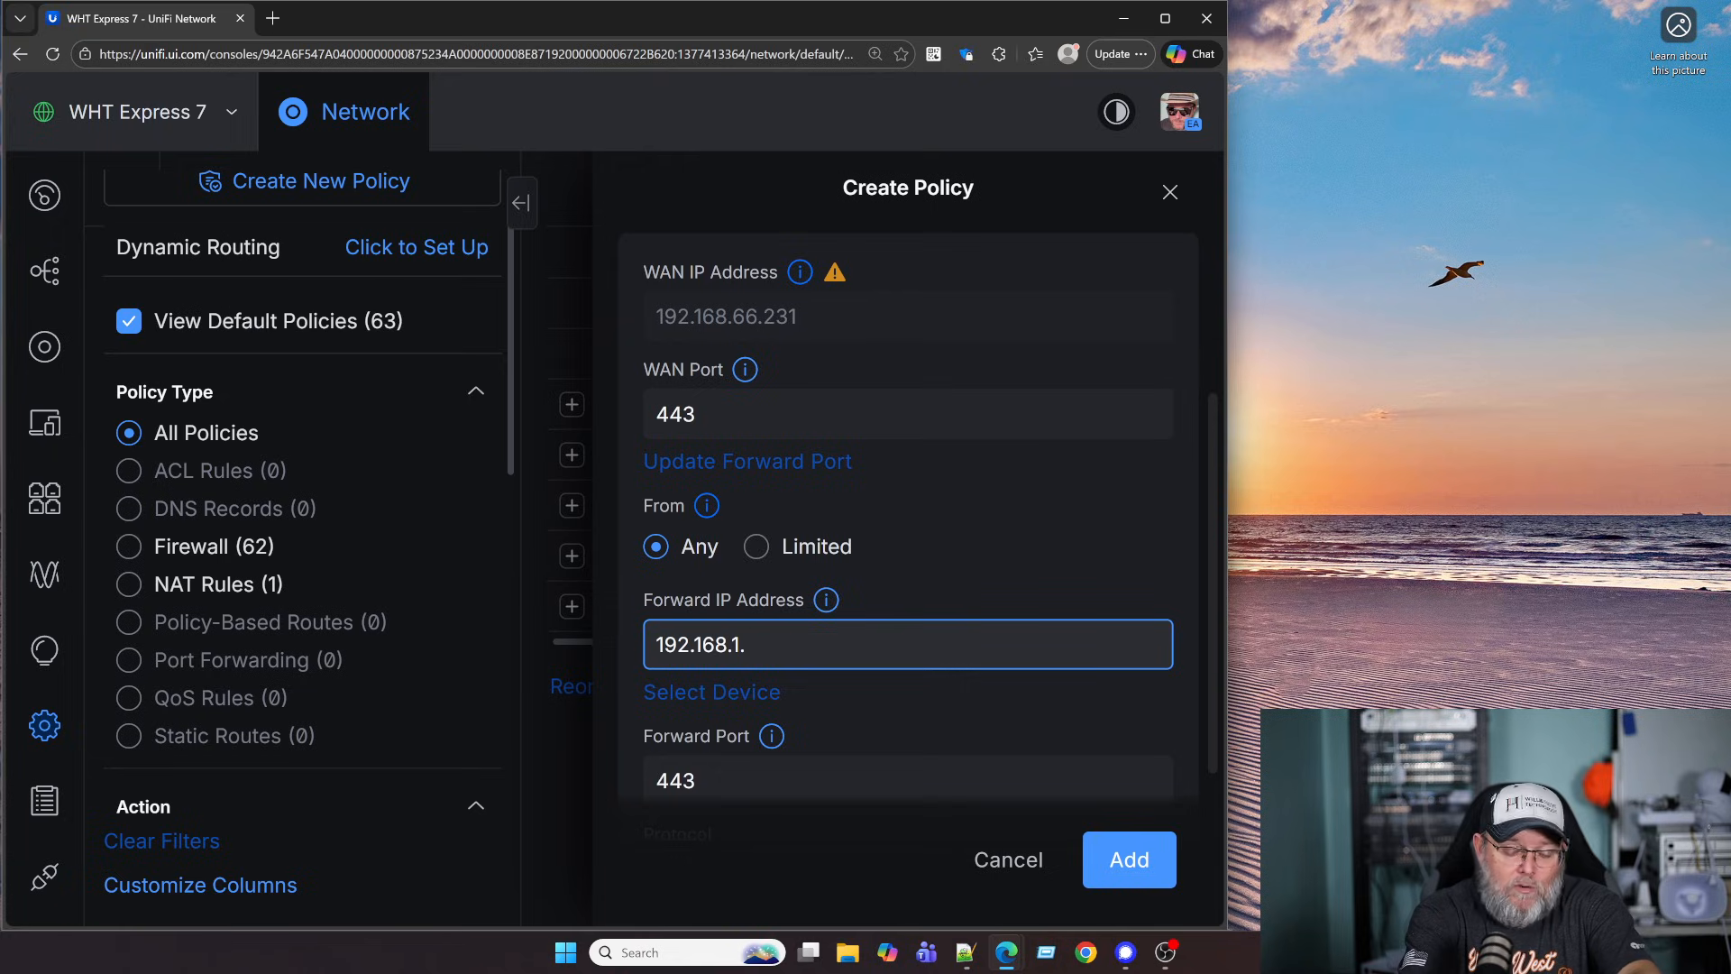
pyautogui.write('443')
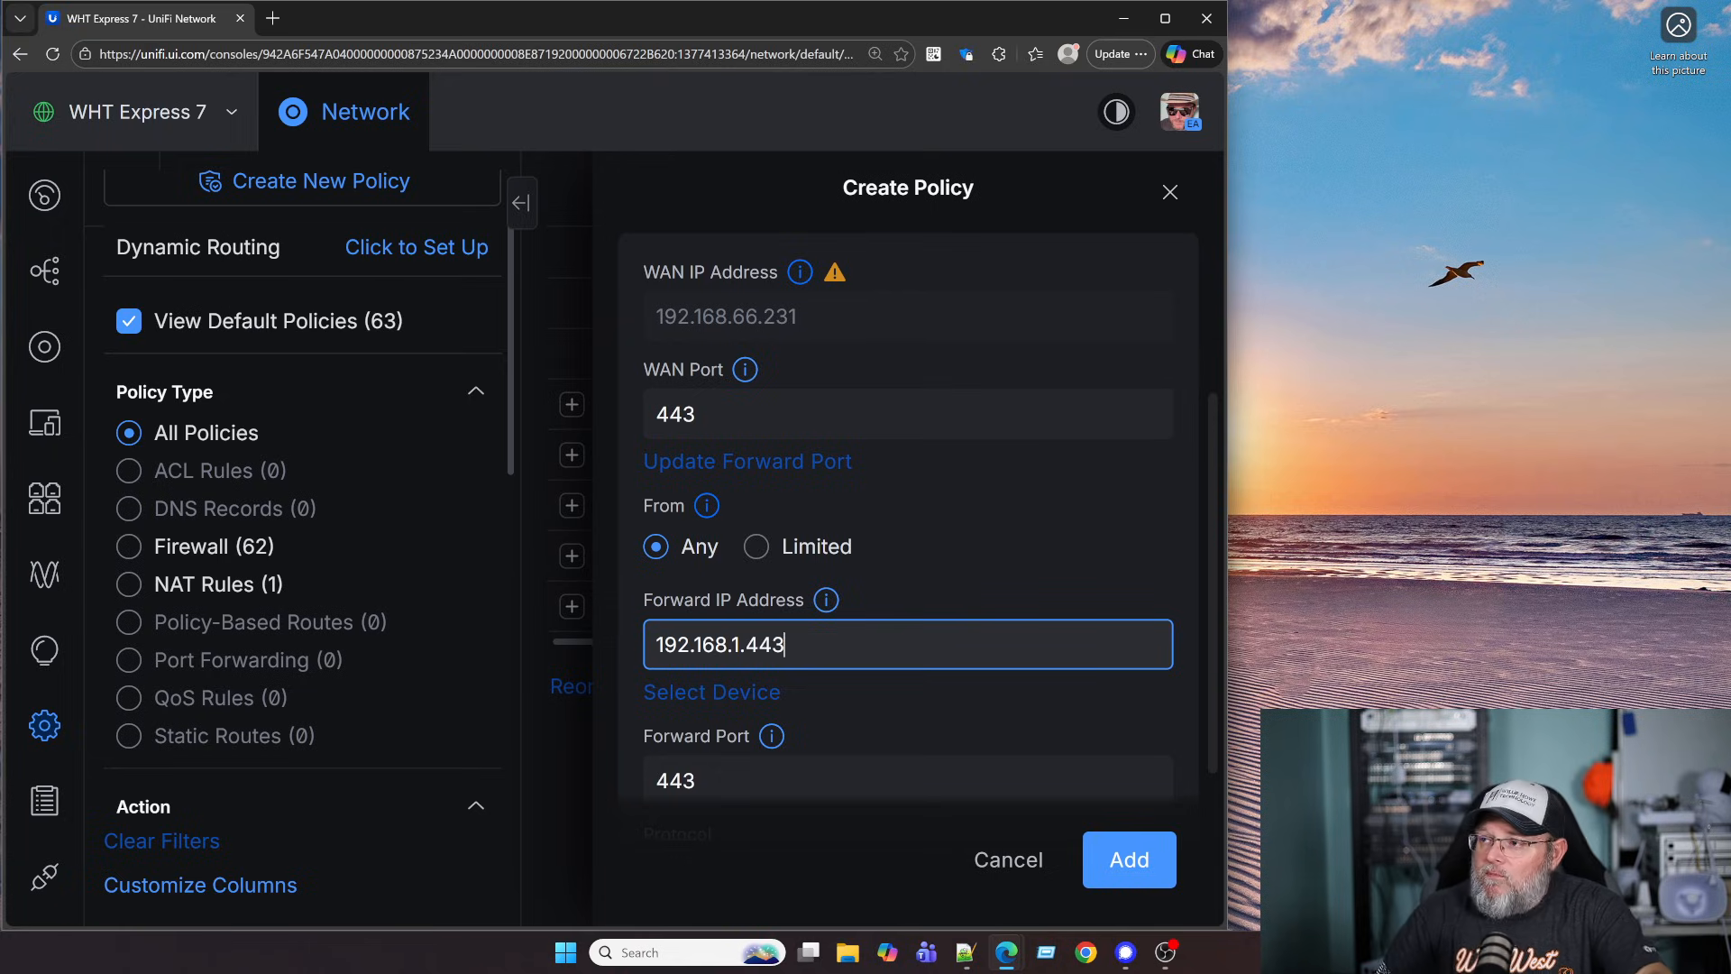
pyautogui.scroll(-1, 806, 586)
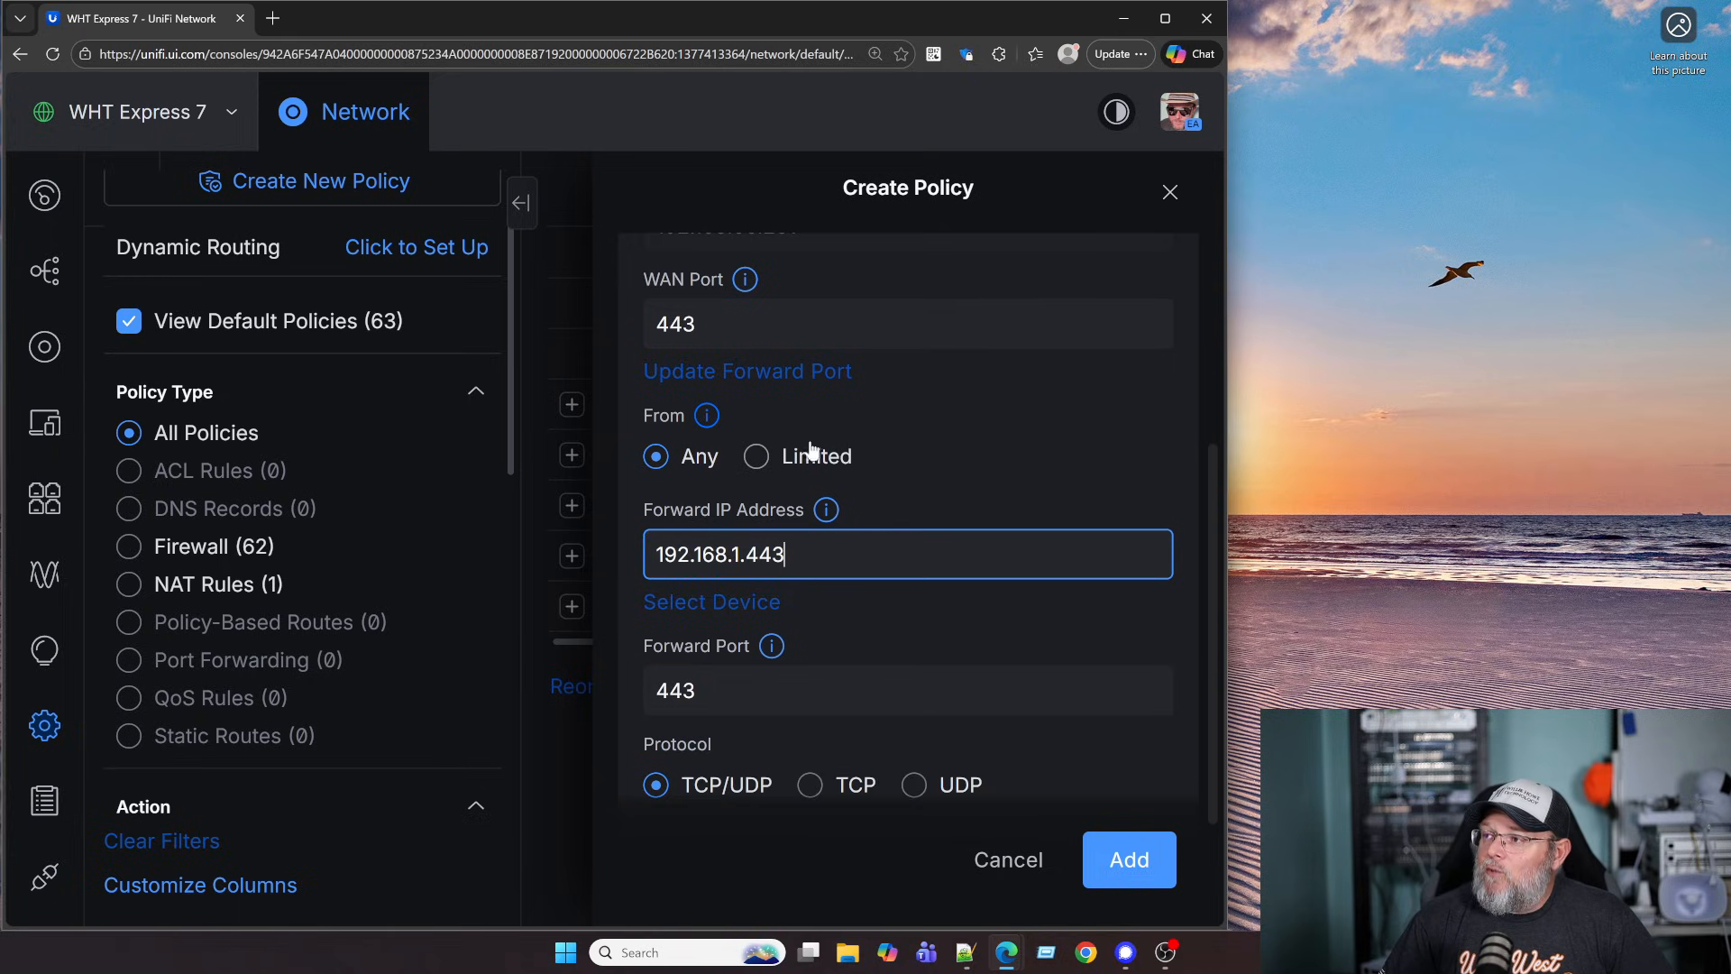
pyautogui.click(762, 460)
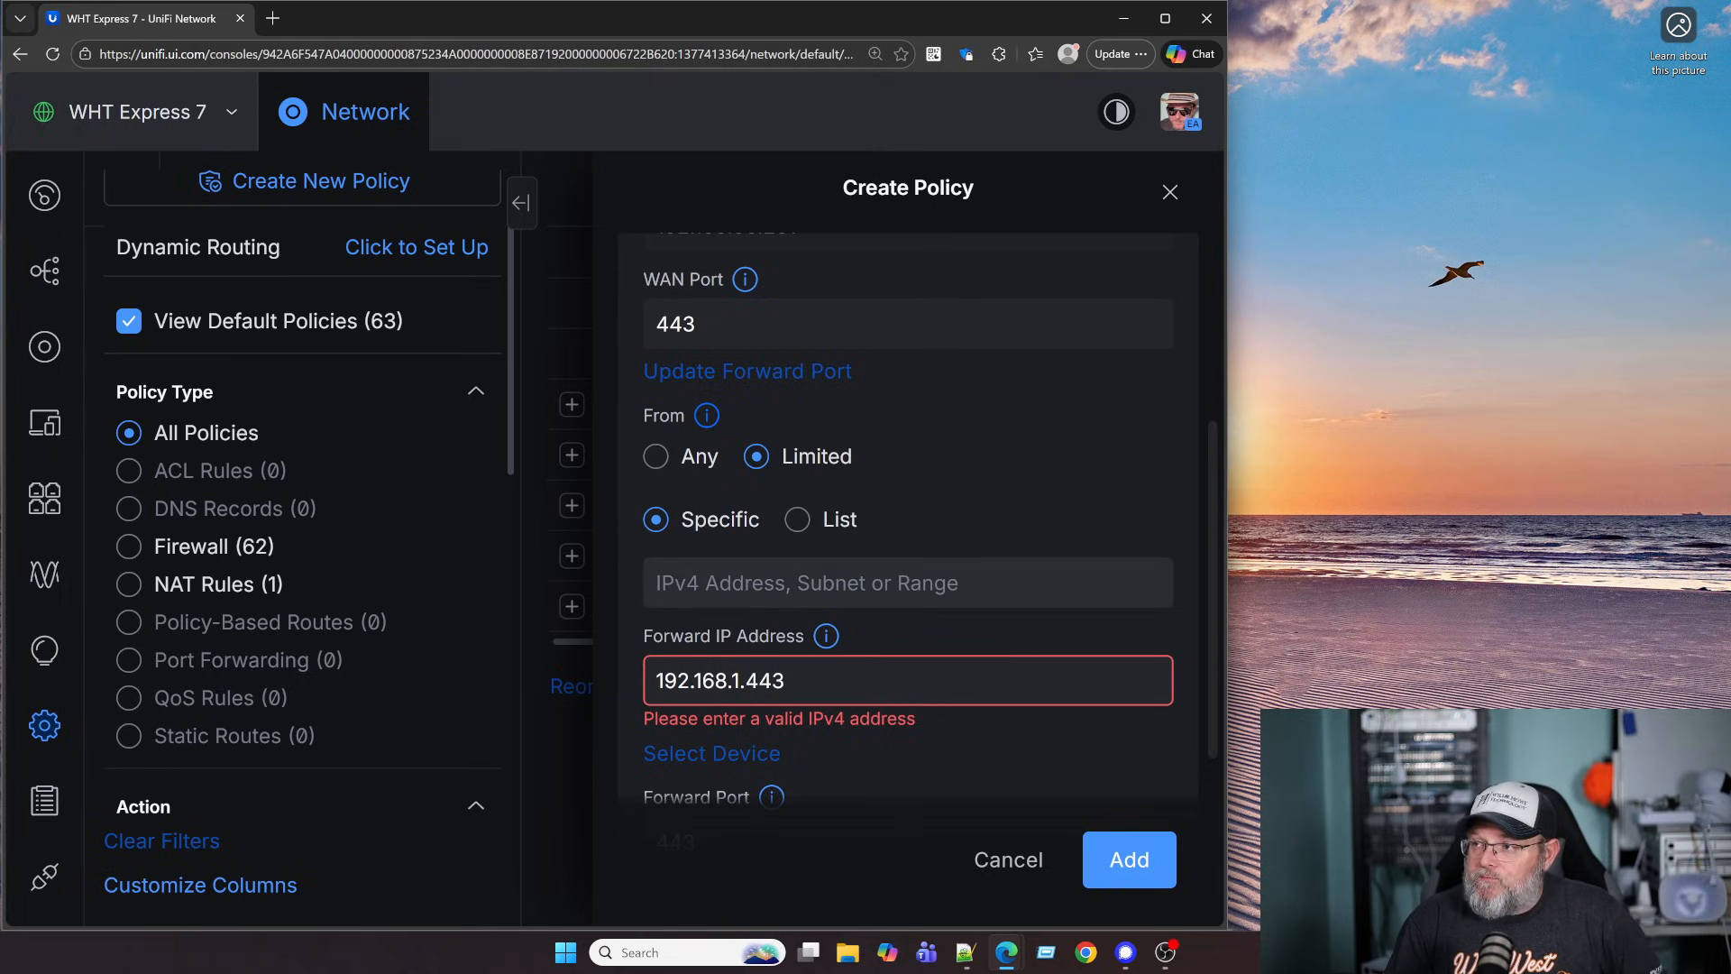
pyautogui.click(798, 520)
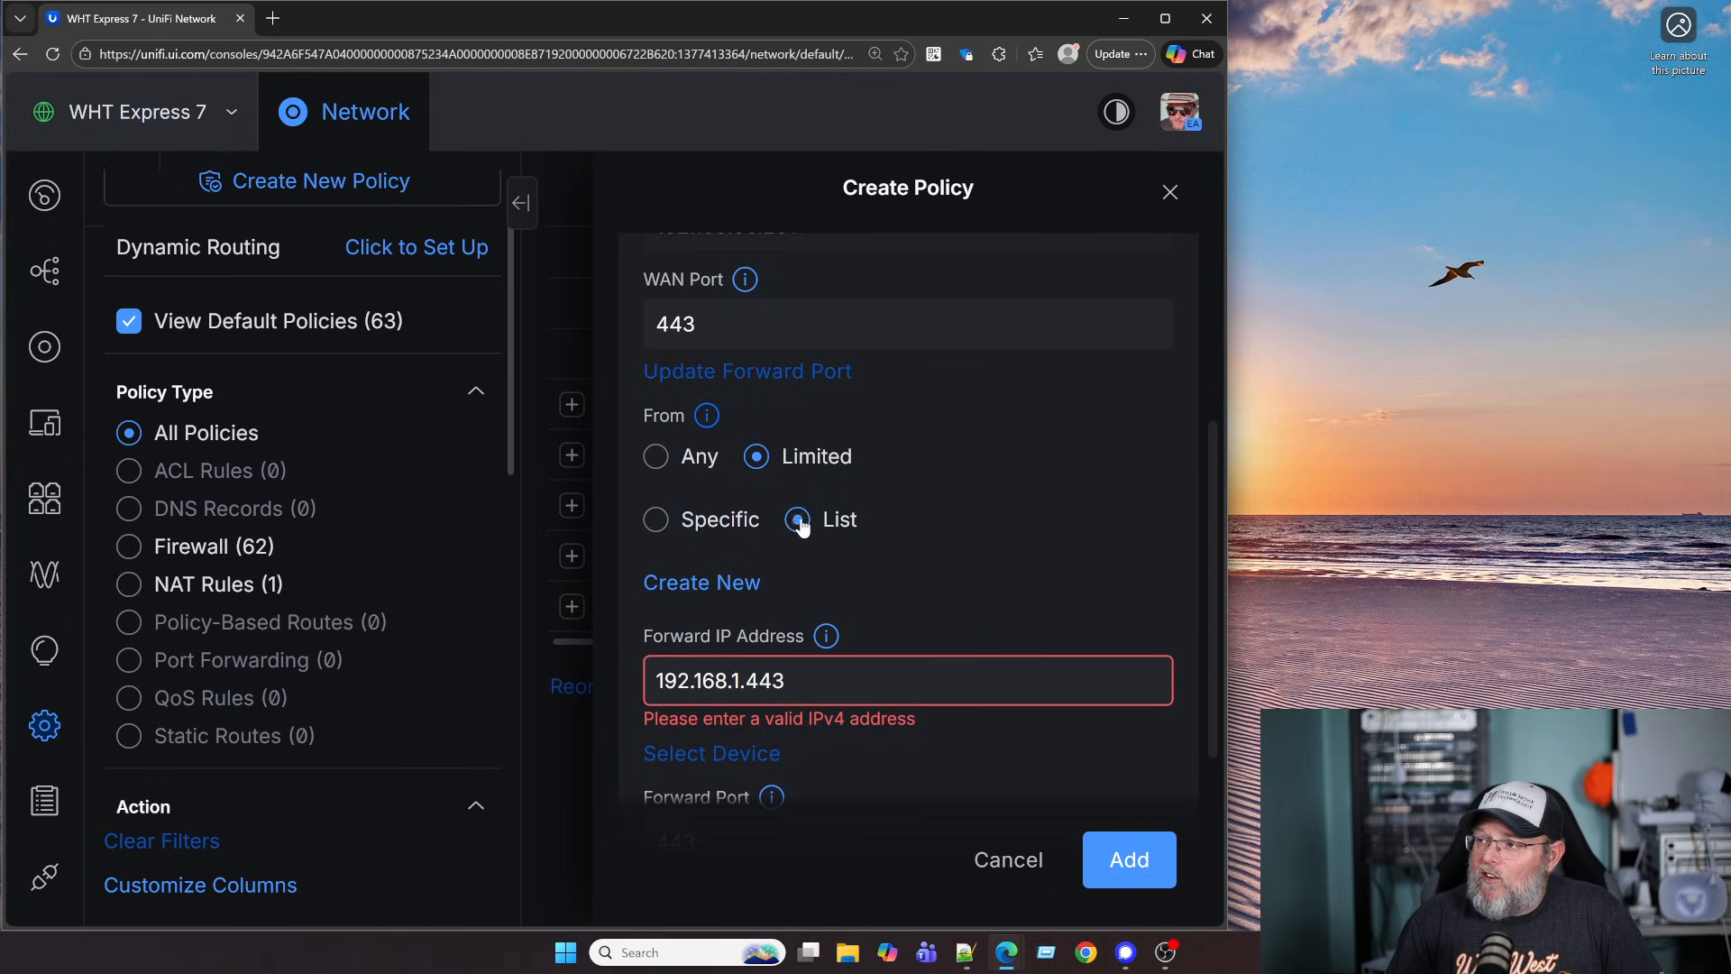
pyautogui.click(715, 584)
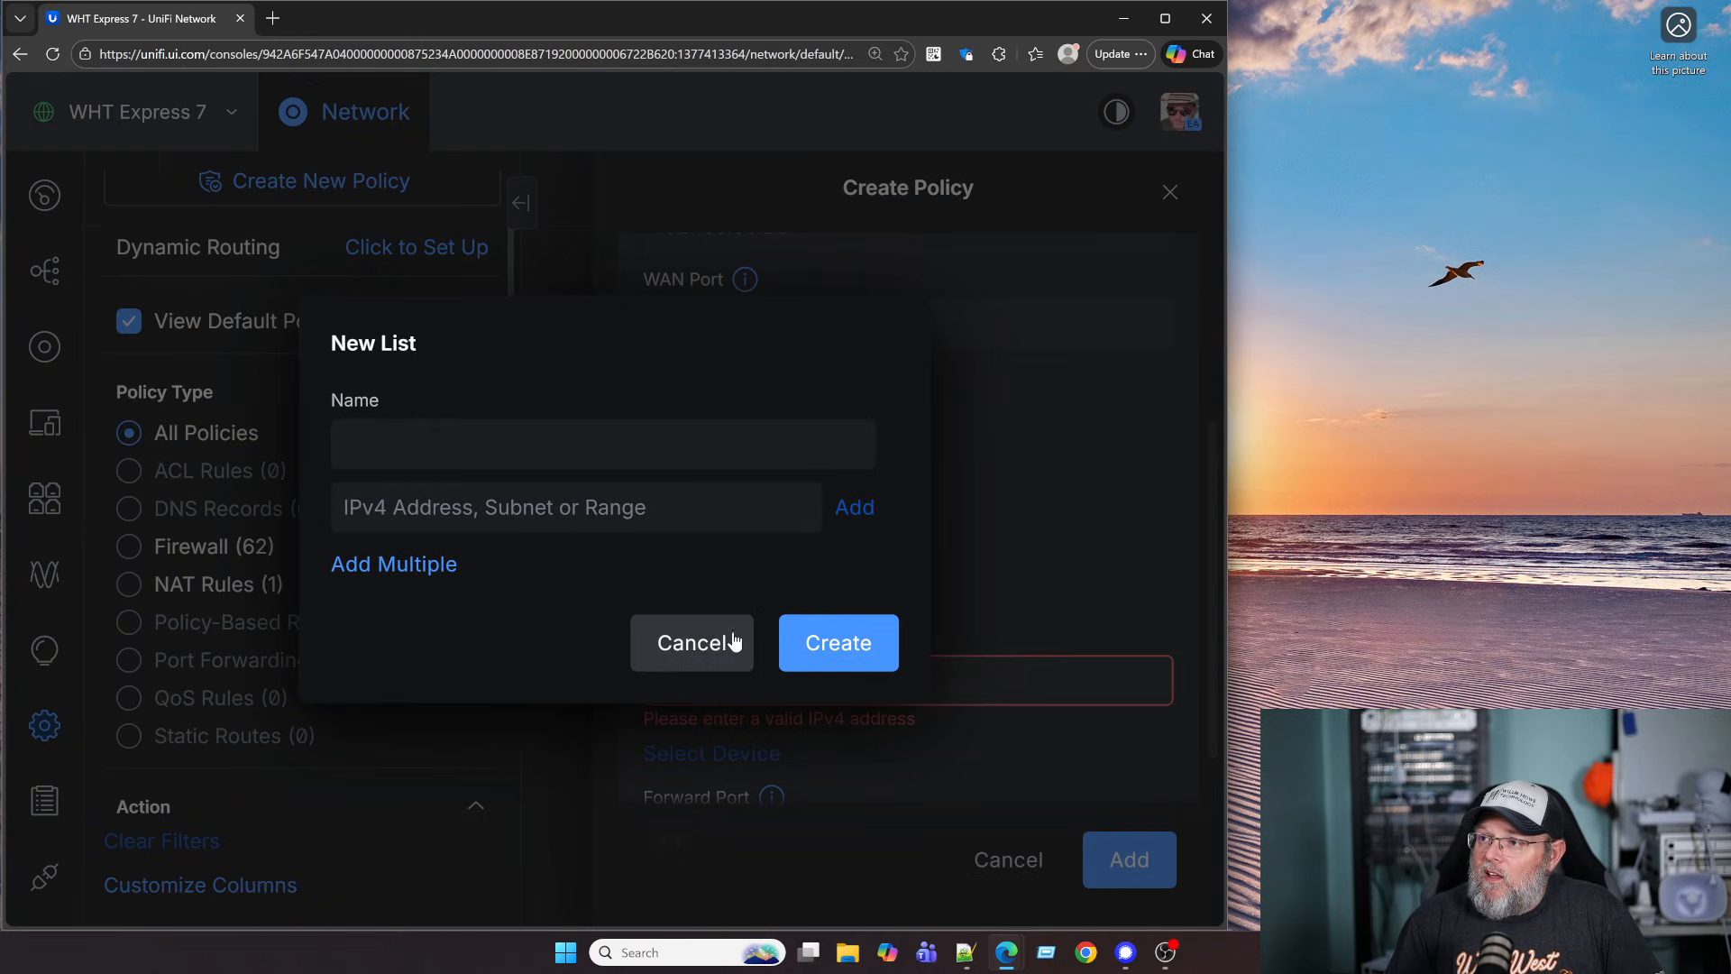
pyautogui.click(697, 647)
pyautogui.click(718, 530)
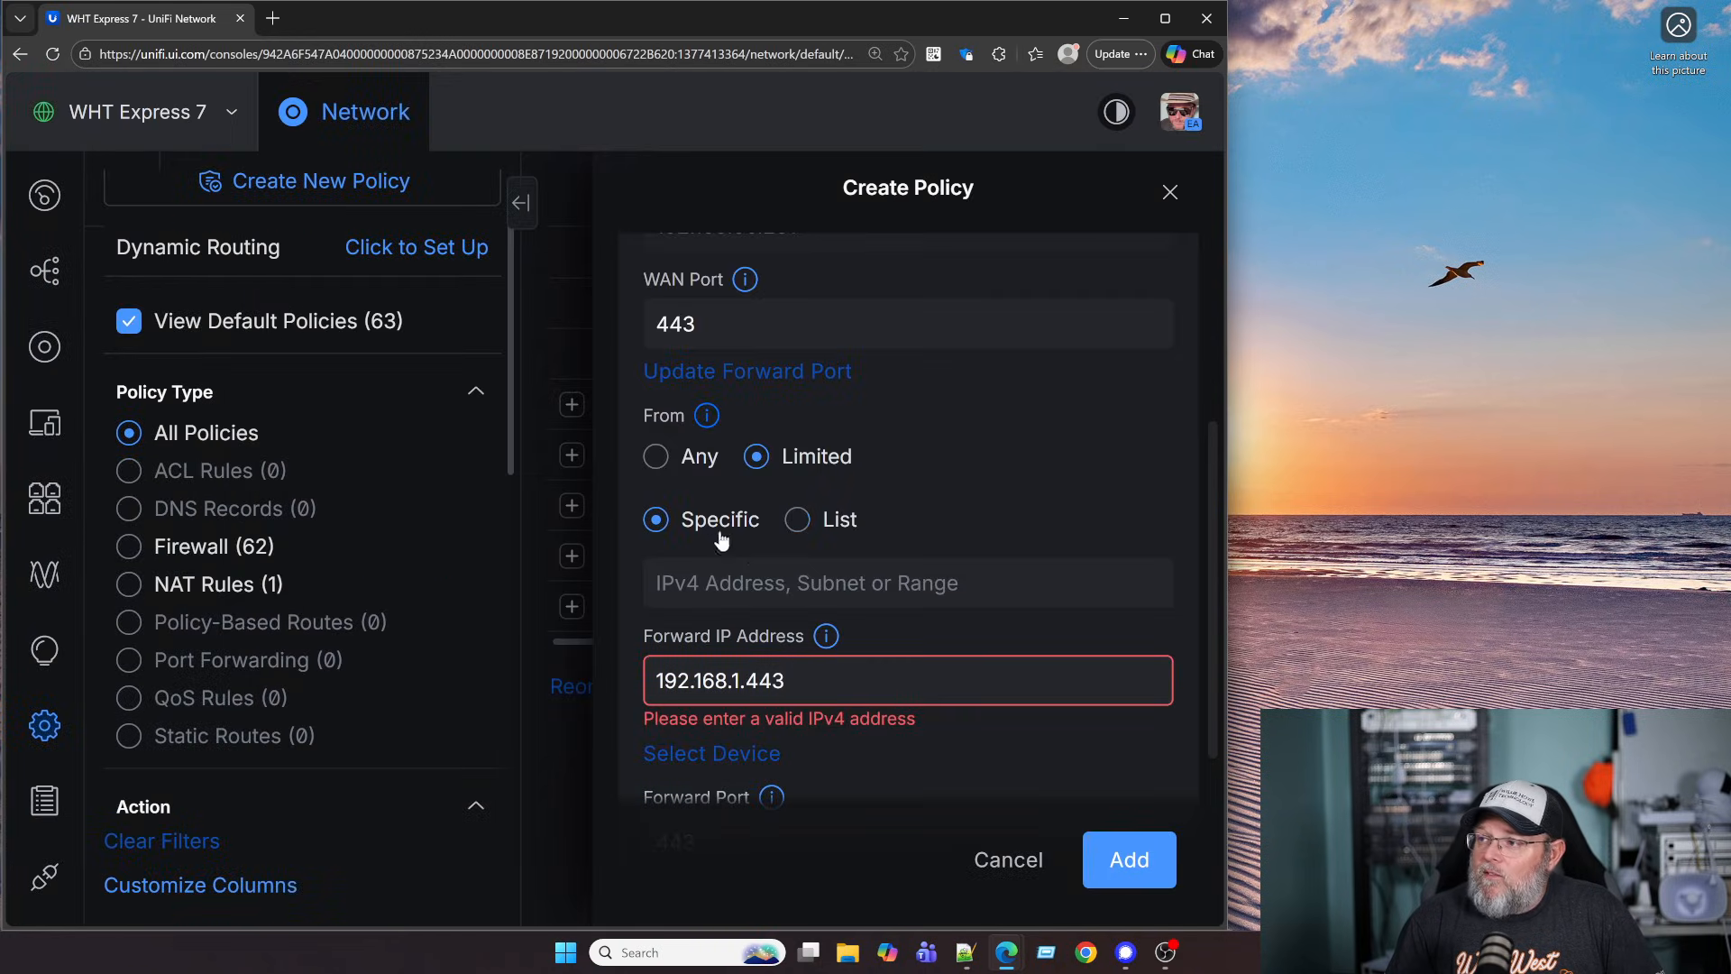
pyautogui.click(661, 459)
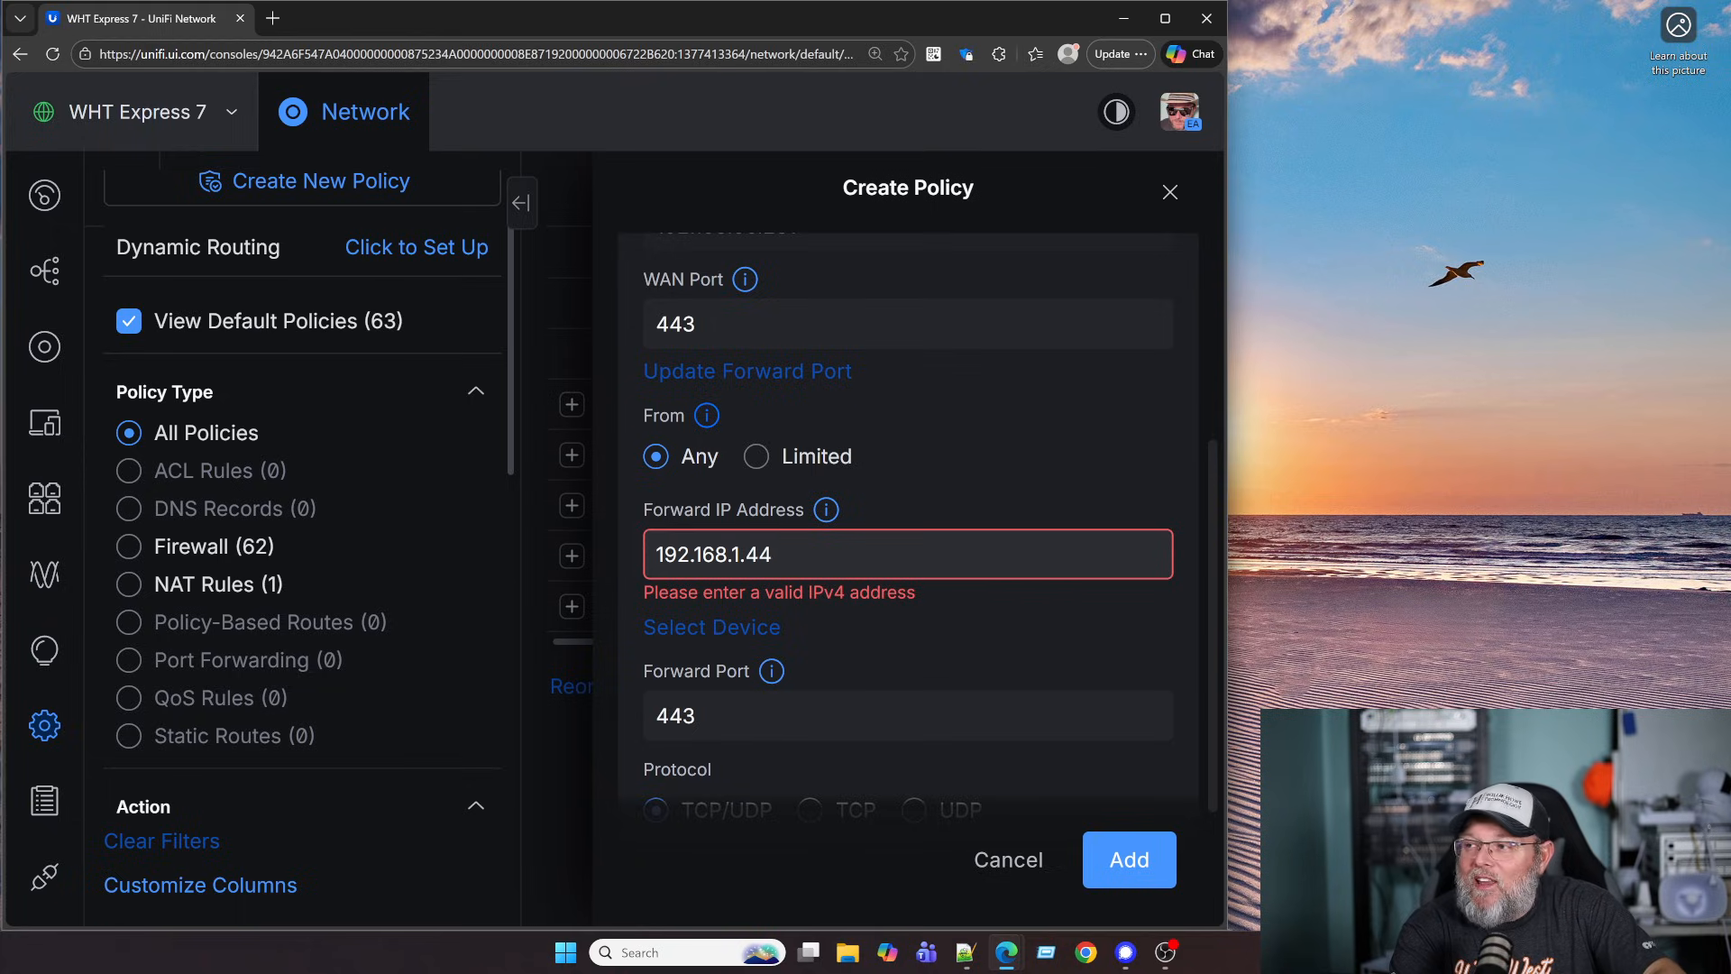
# - Correct the ending of the forward IP address so that it reads 192.168.1.43
pyautogui.press('BackSpace')
pyautogui.press('BackSpace')
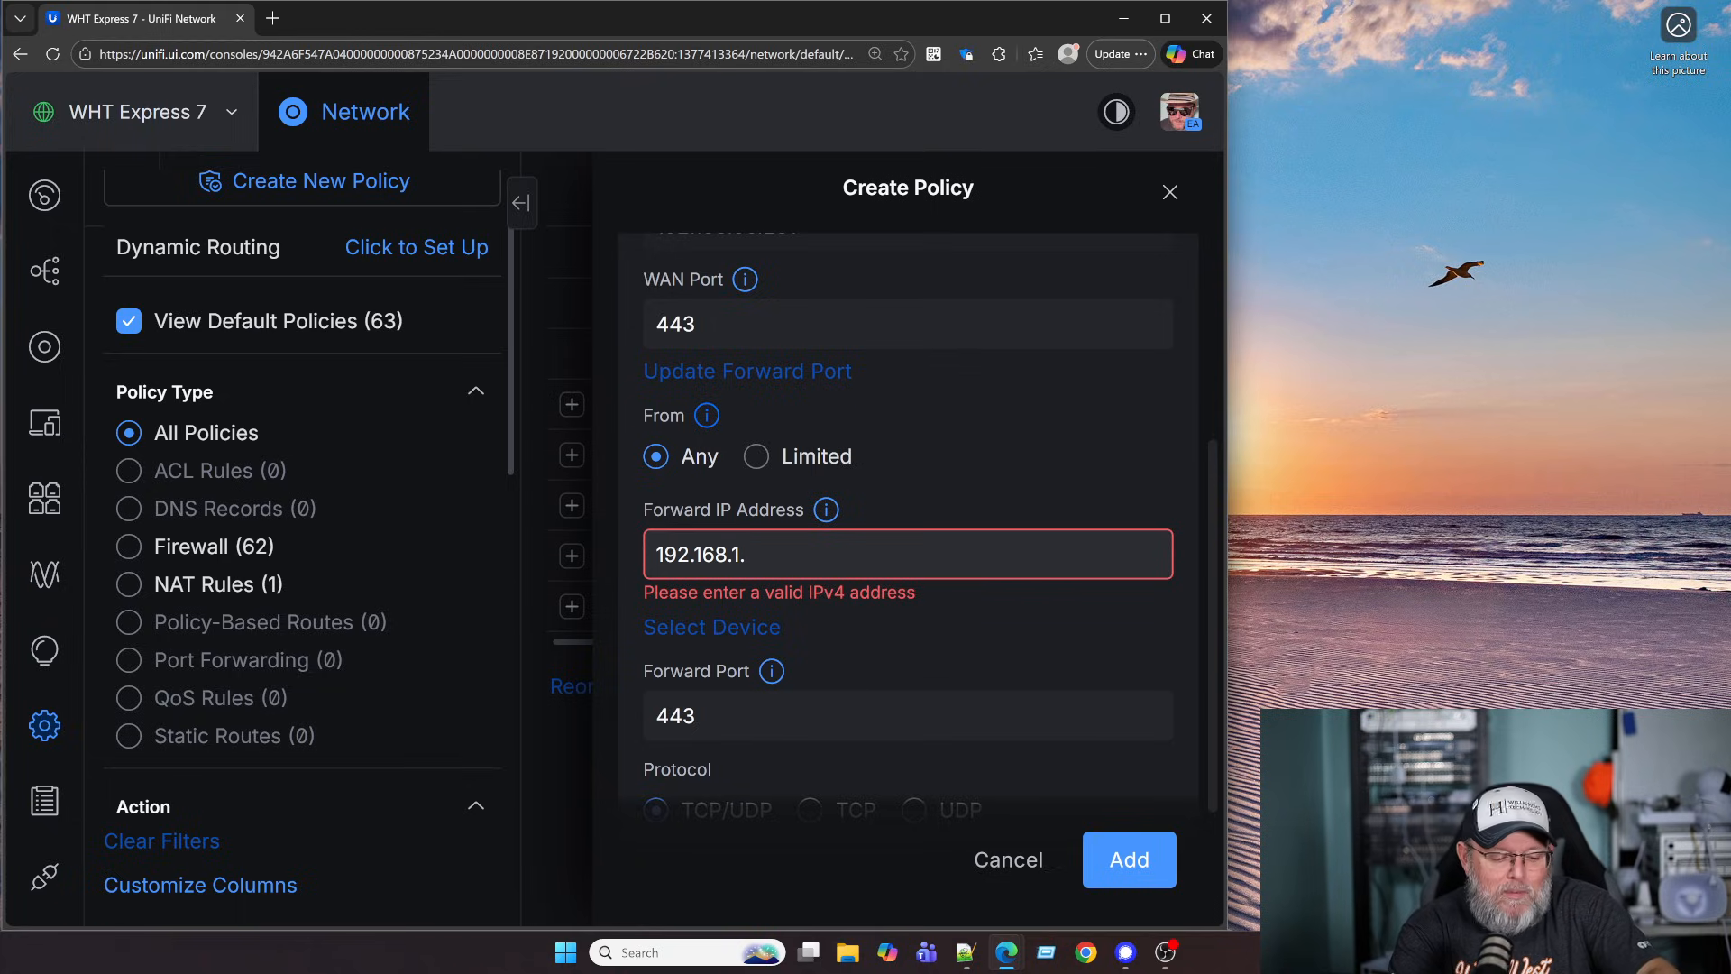
pyautogui.write('43')
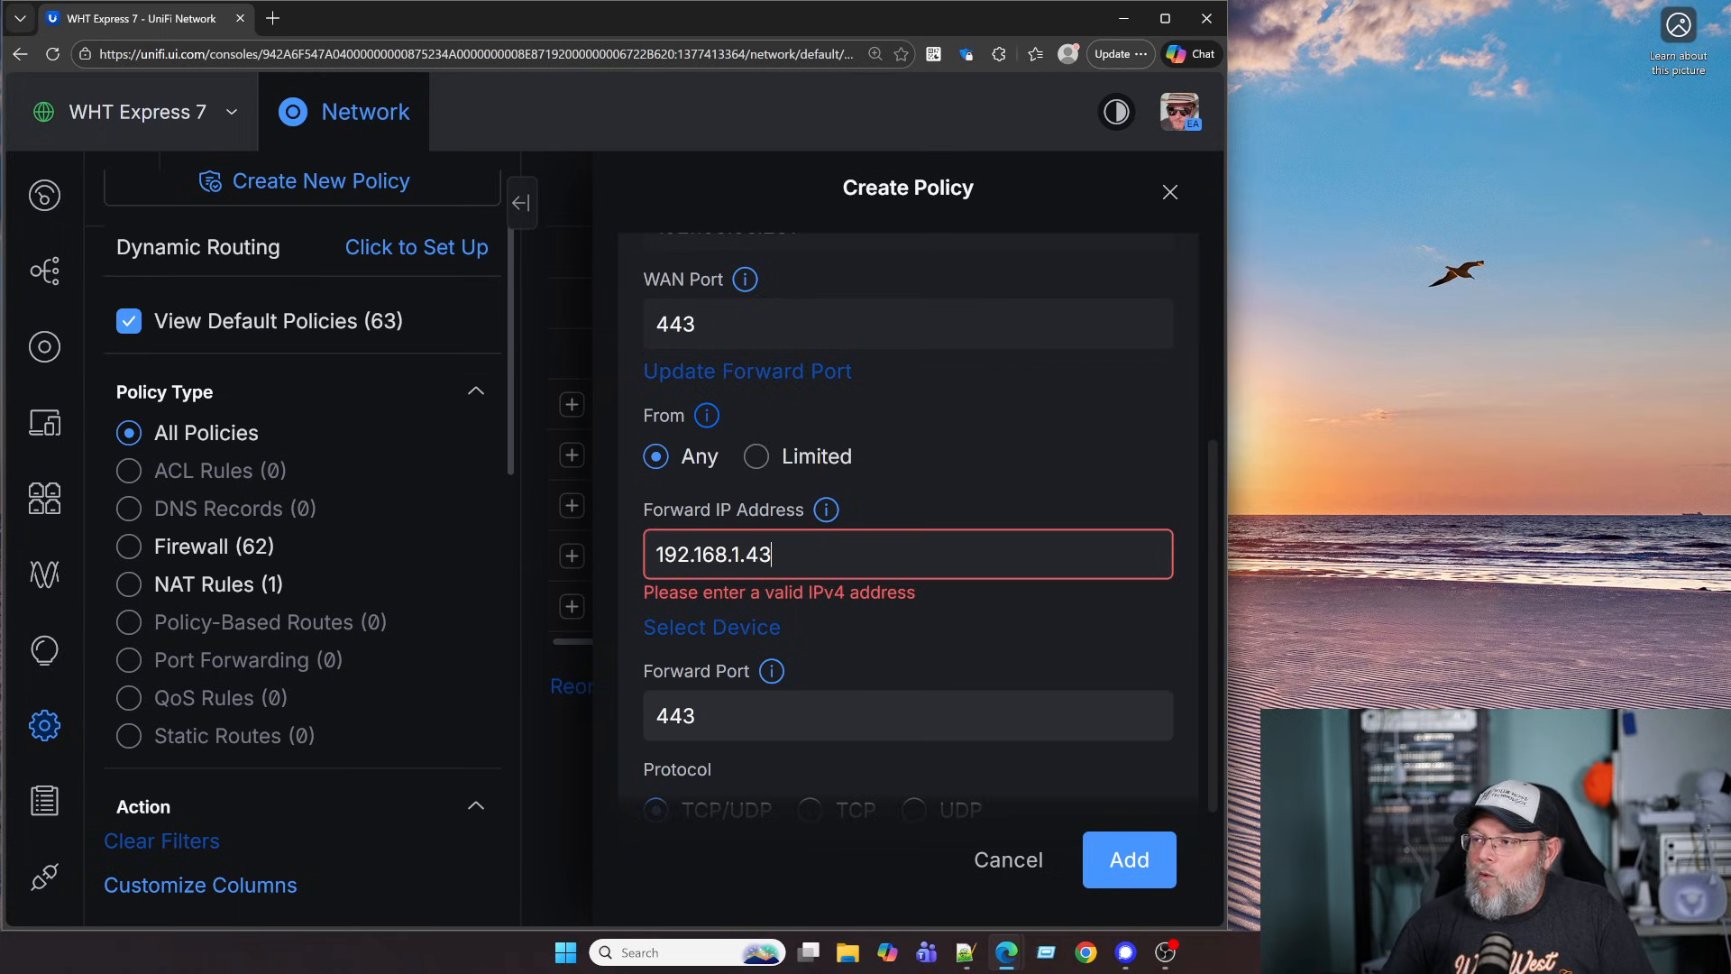
pyautogui.click(699, 715)
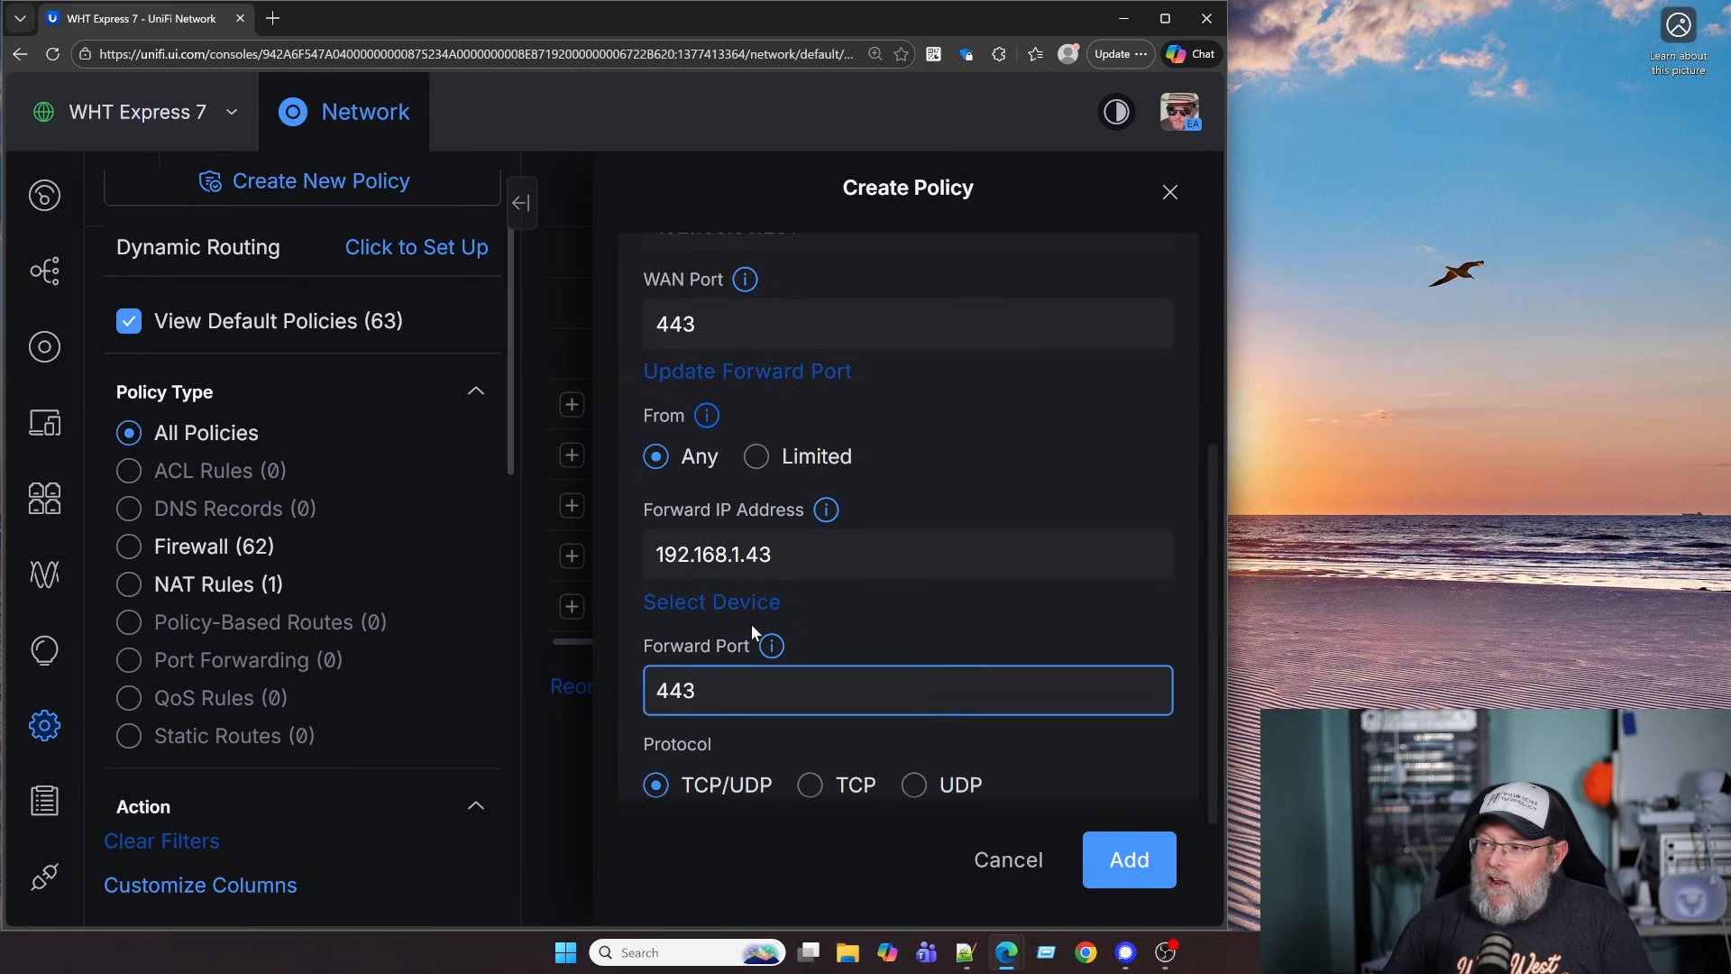
# - Restrict the port forwarding policy's protocol to TCP and enable syslog logging
pyautogui.scroll(-2, 750, 623)
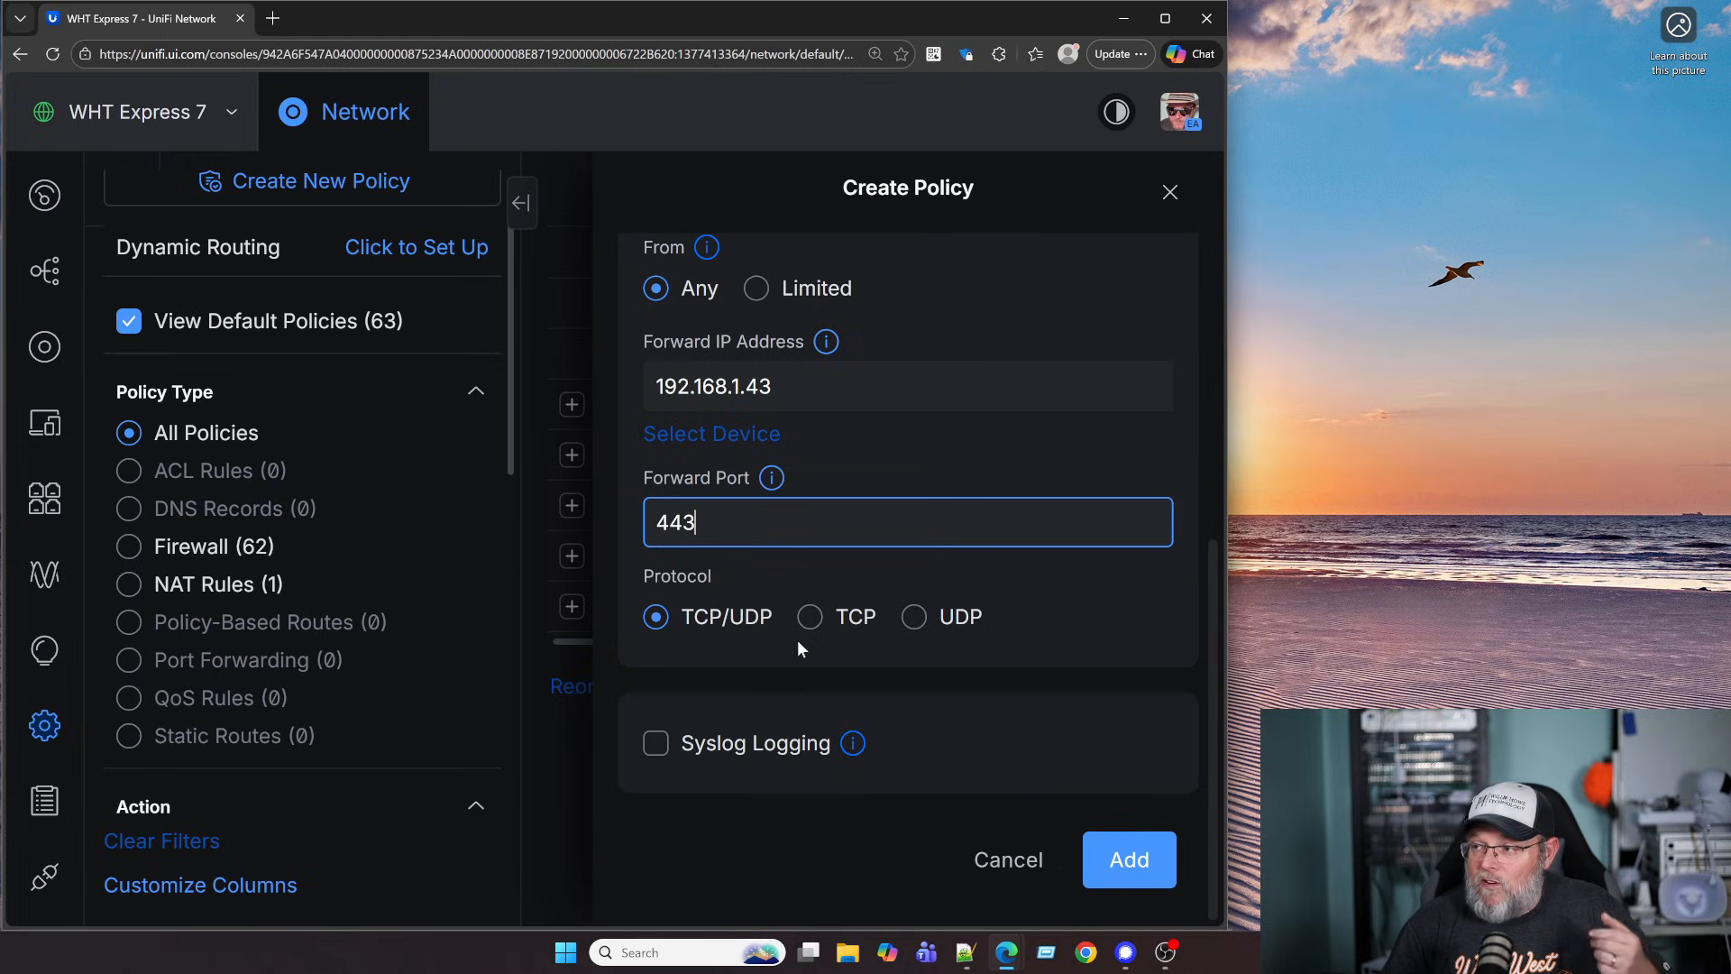
pyautogui.click(811, 618)
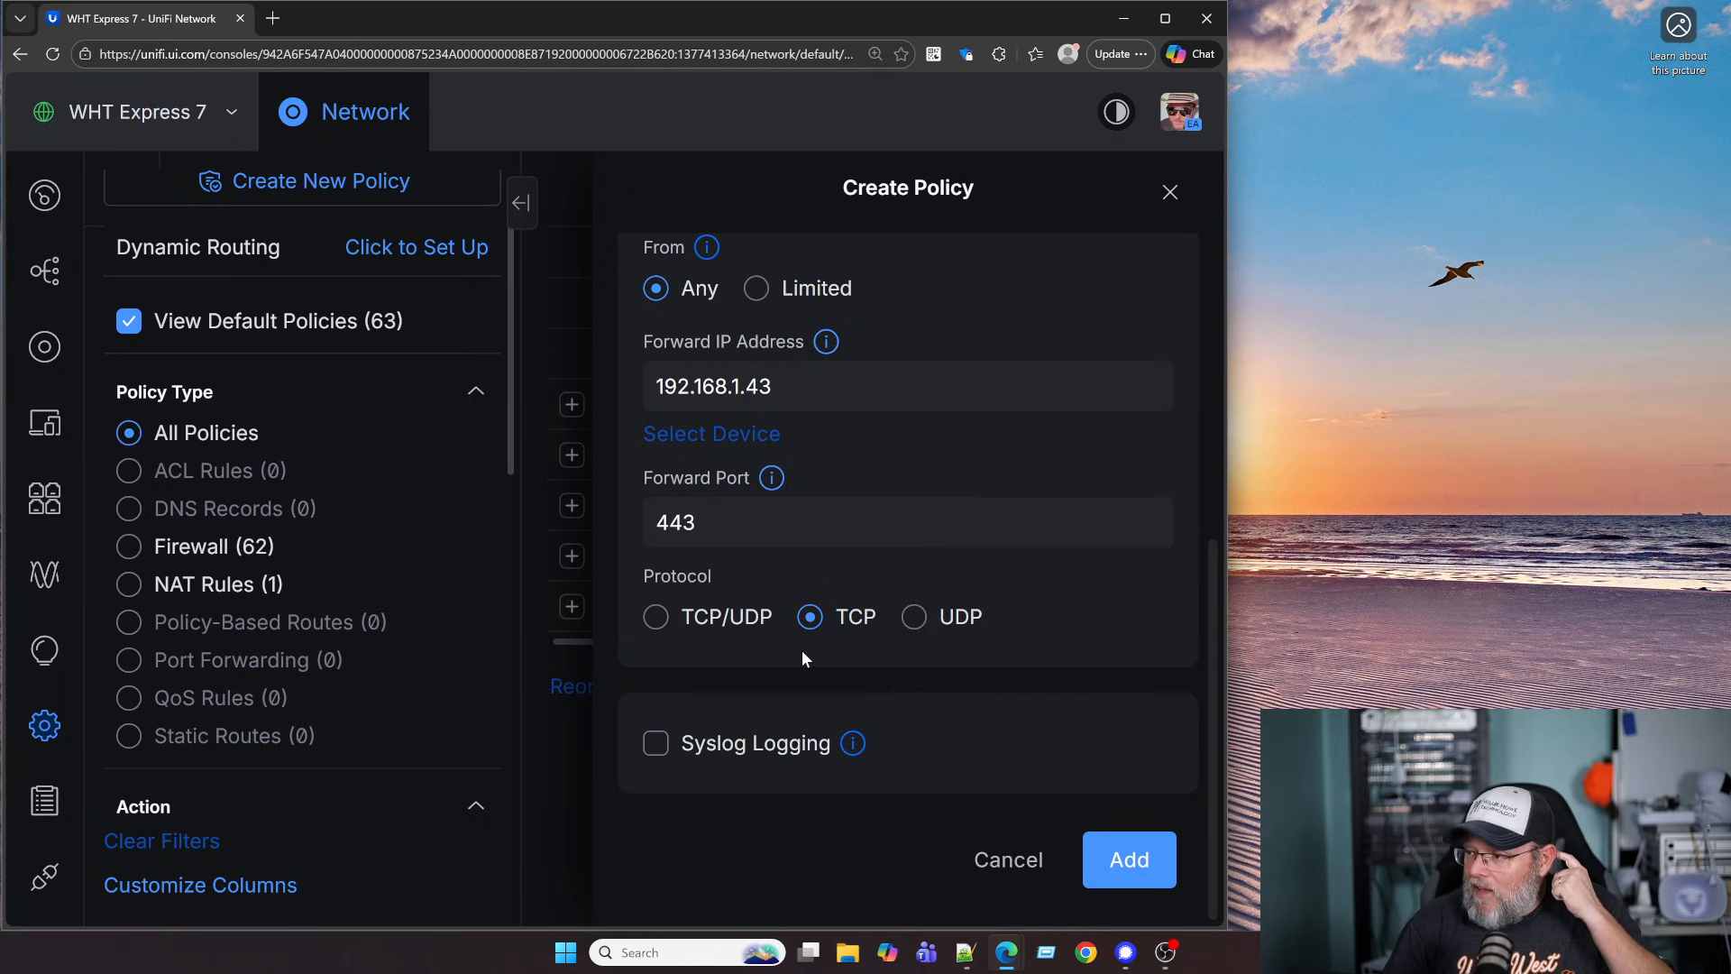
pyautogui.click(656, 745)
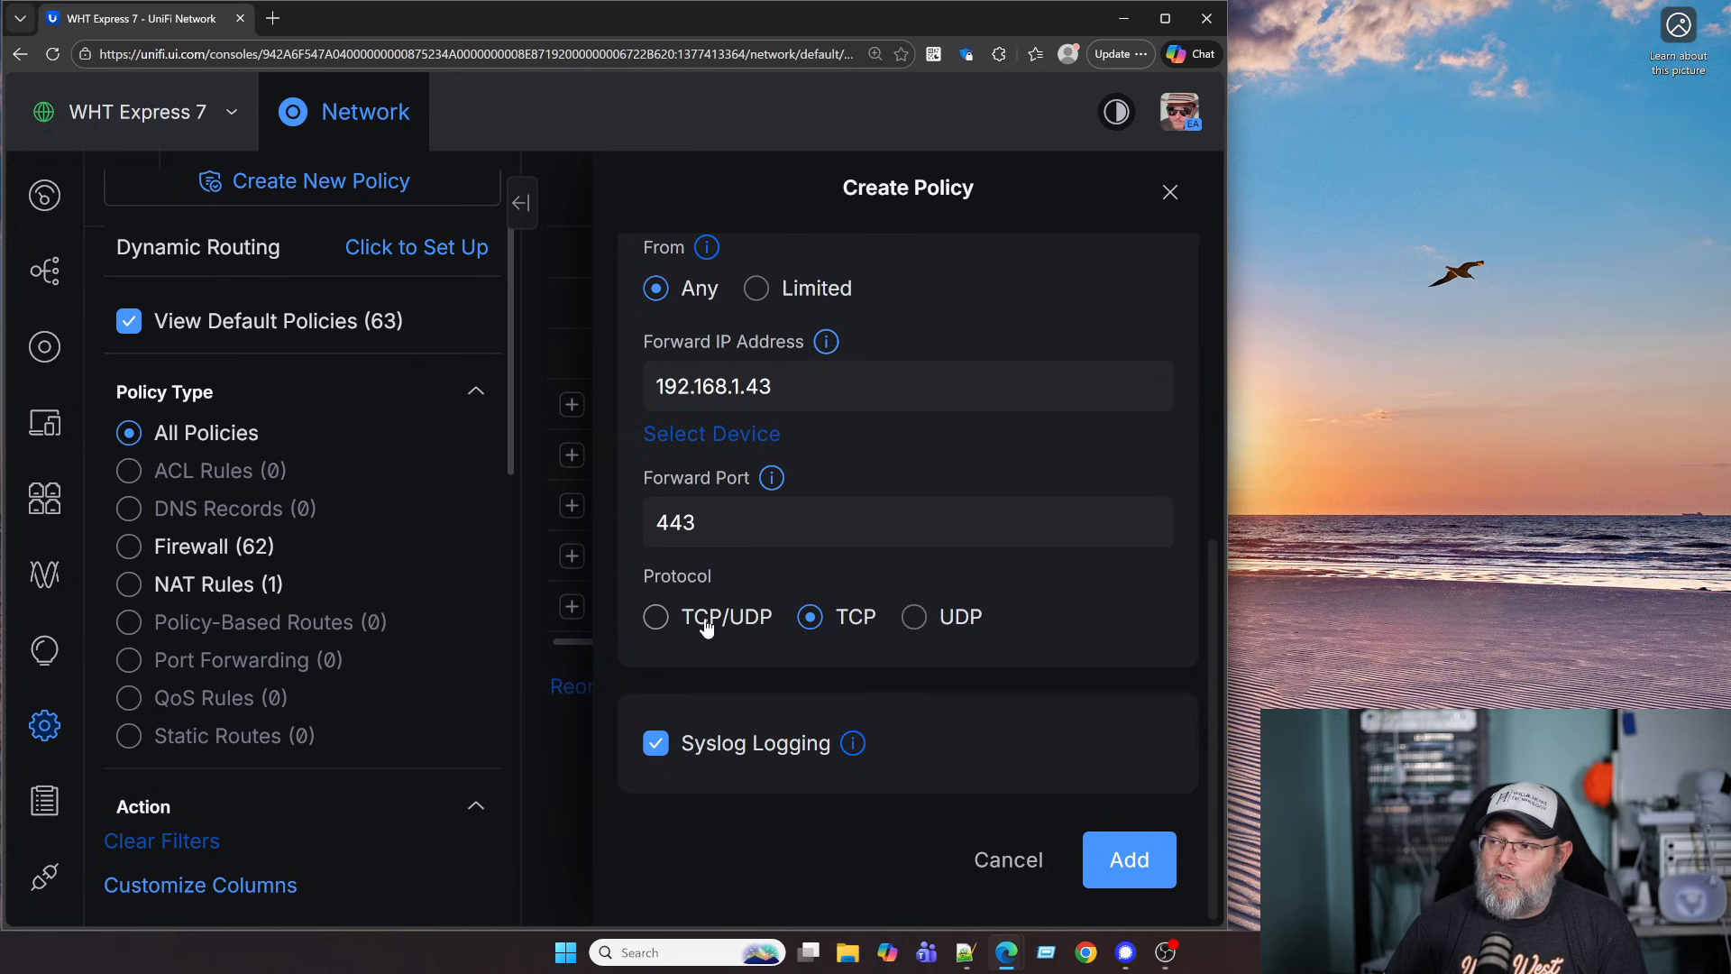
# - Add the completed Port 443 port forwarding policy and close its details to return to the policy table
pyautogui.scroll(3, 726, 628)
pyautogui.scroll(-3, 741, 628)
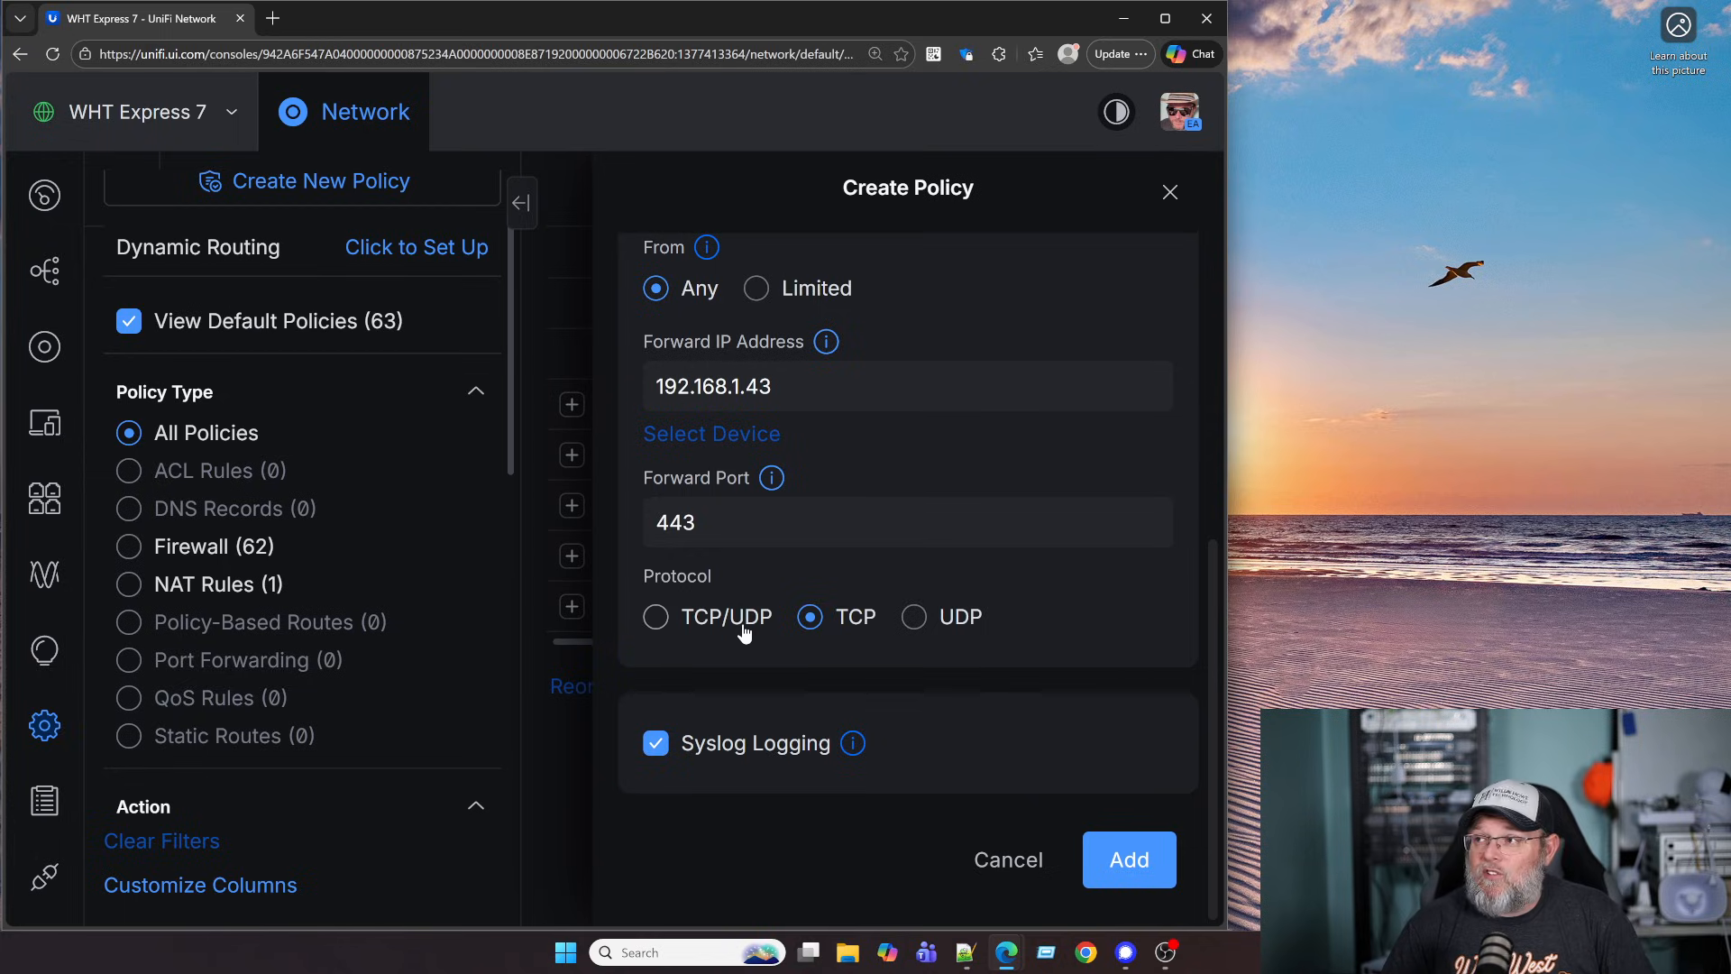
pyautogui.scroll(2, 745, 628)
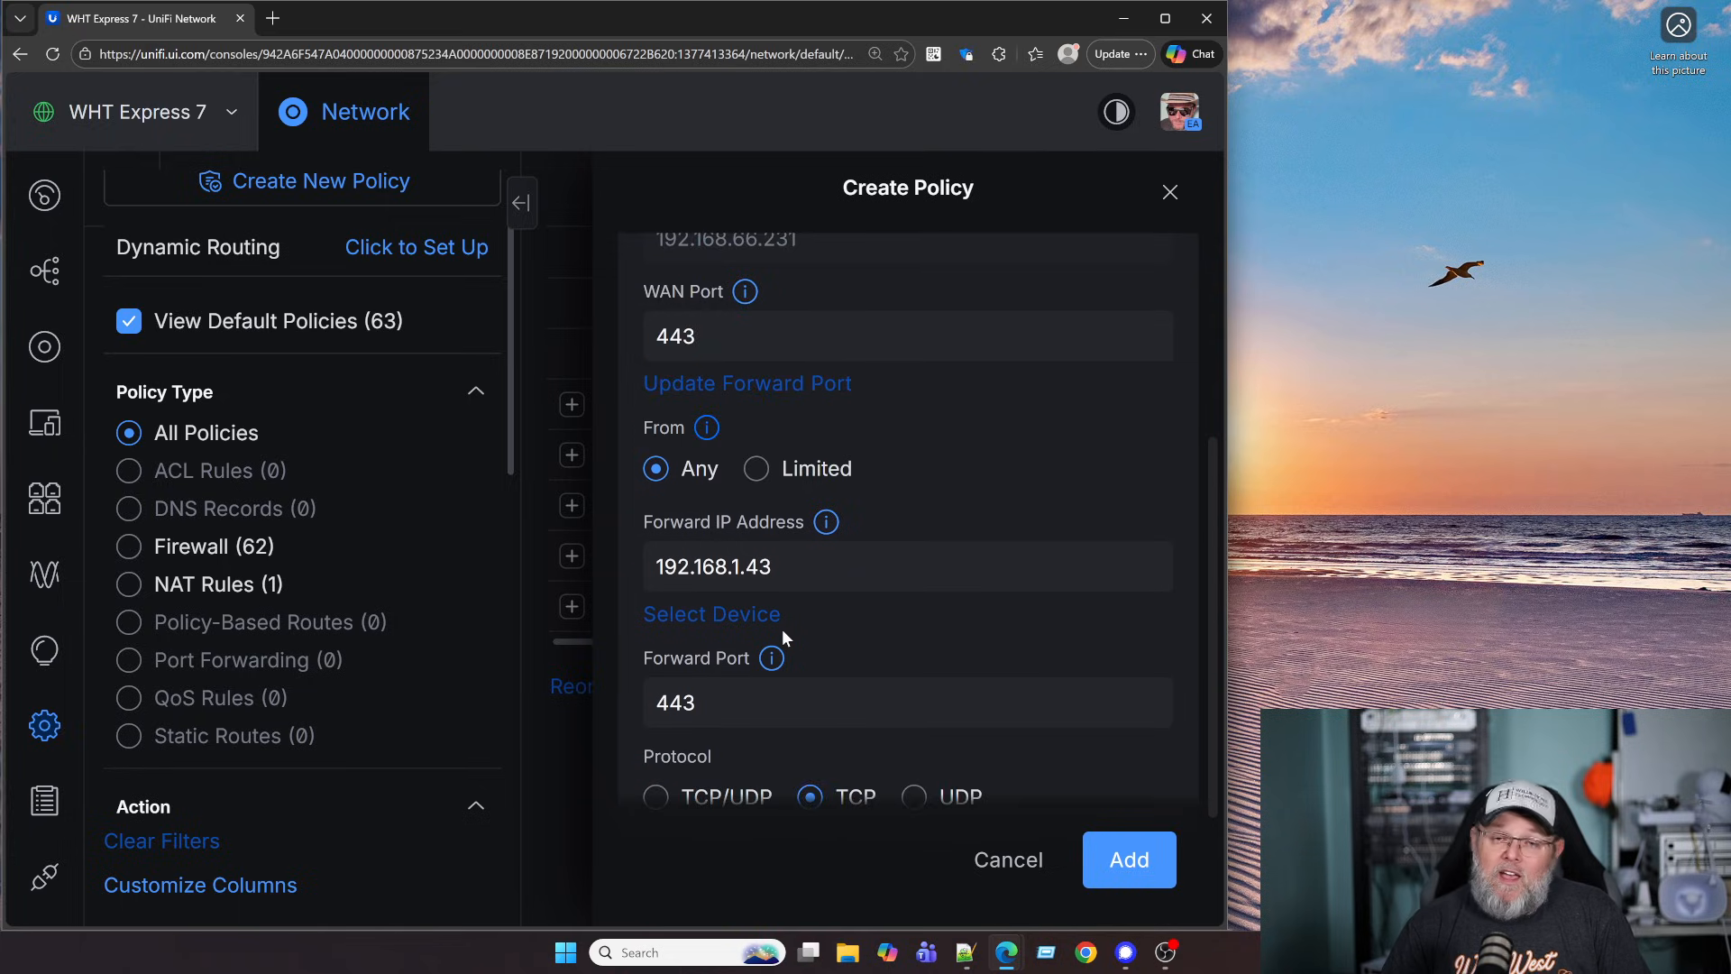
pyautogui.scroll(-2, 781, 637)
pyautogui.click(1087, 844)
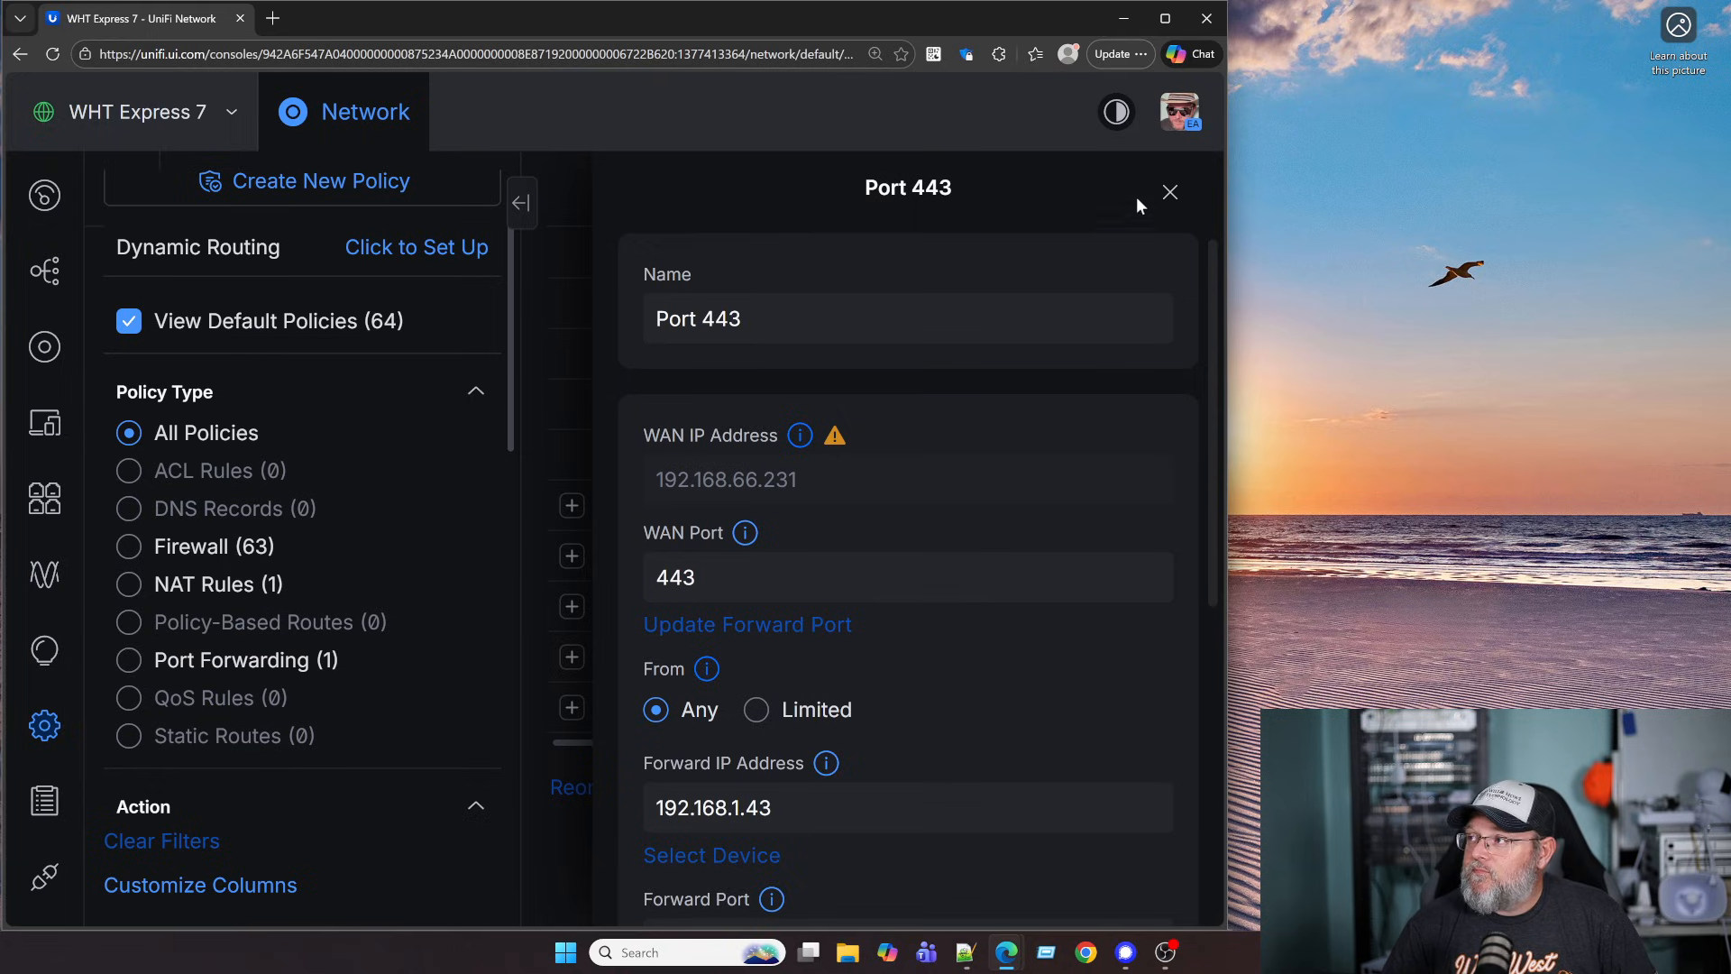
pyautogui.click(1166, 190)
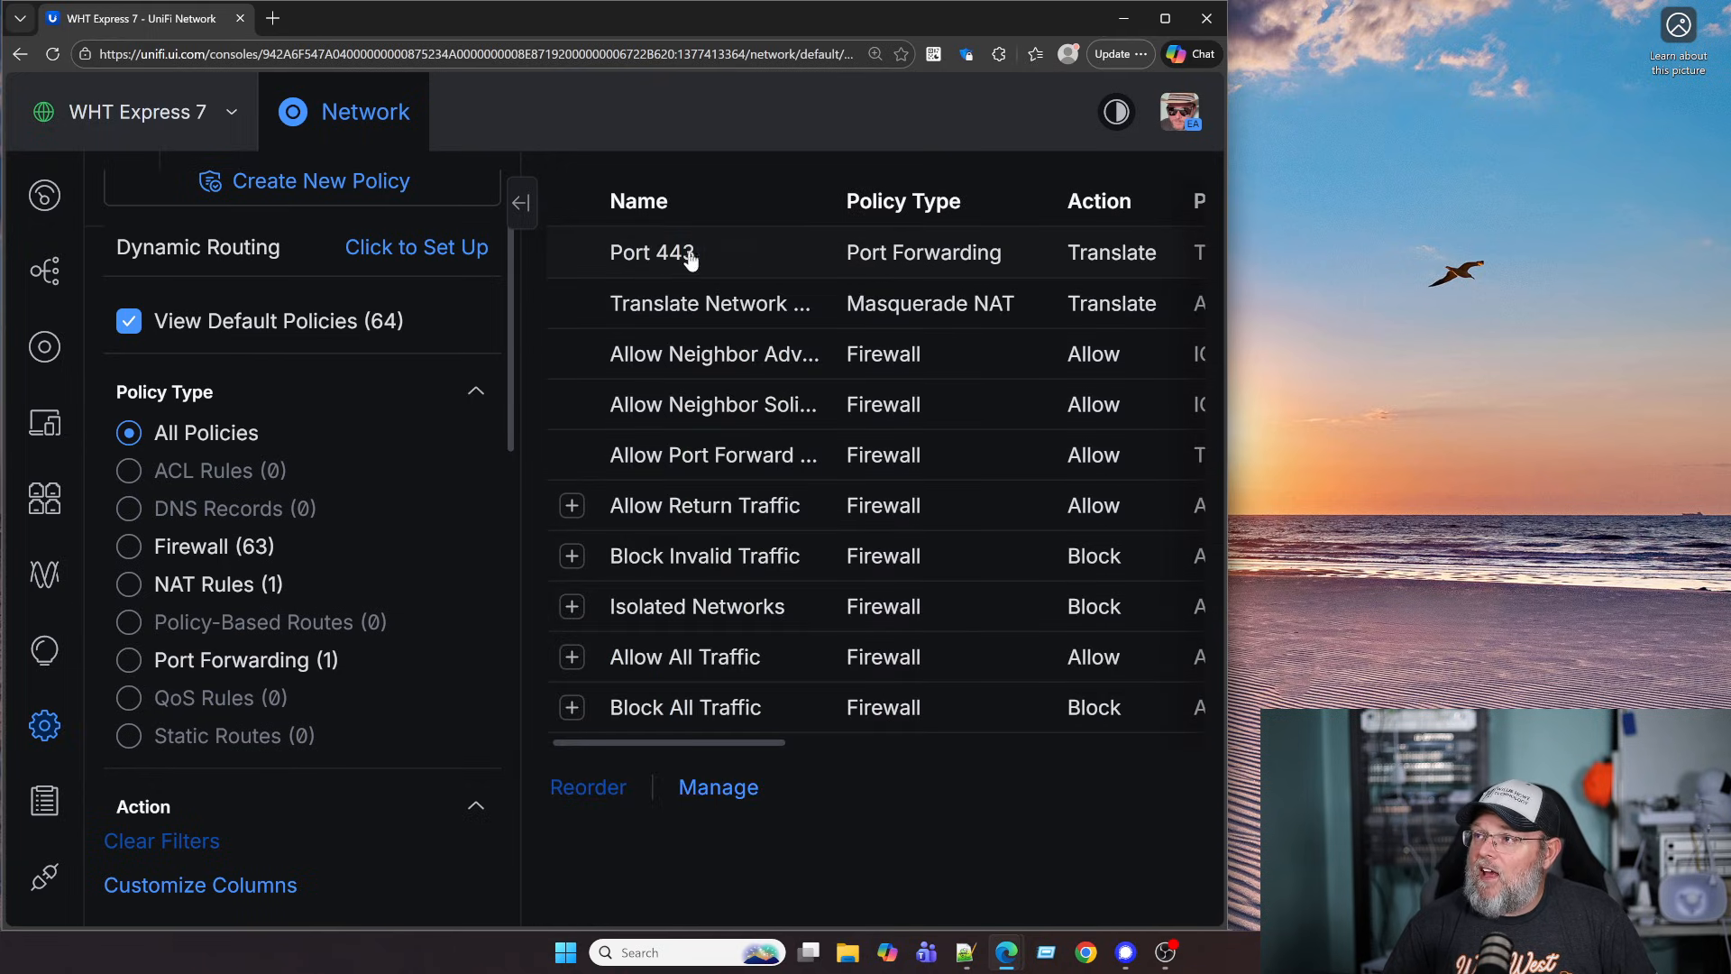
# - Maximize the browser window, reduce the page zoom and filter the policy table to show only port forwarding policies
pyautogui.click(1171, 23)
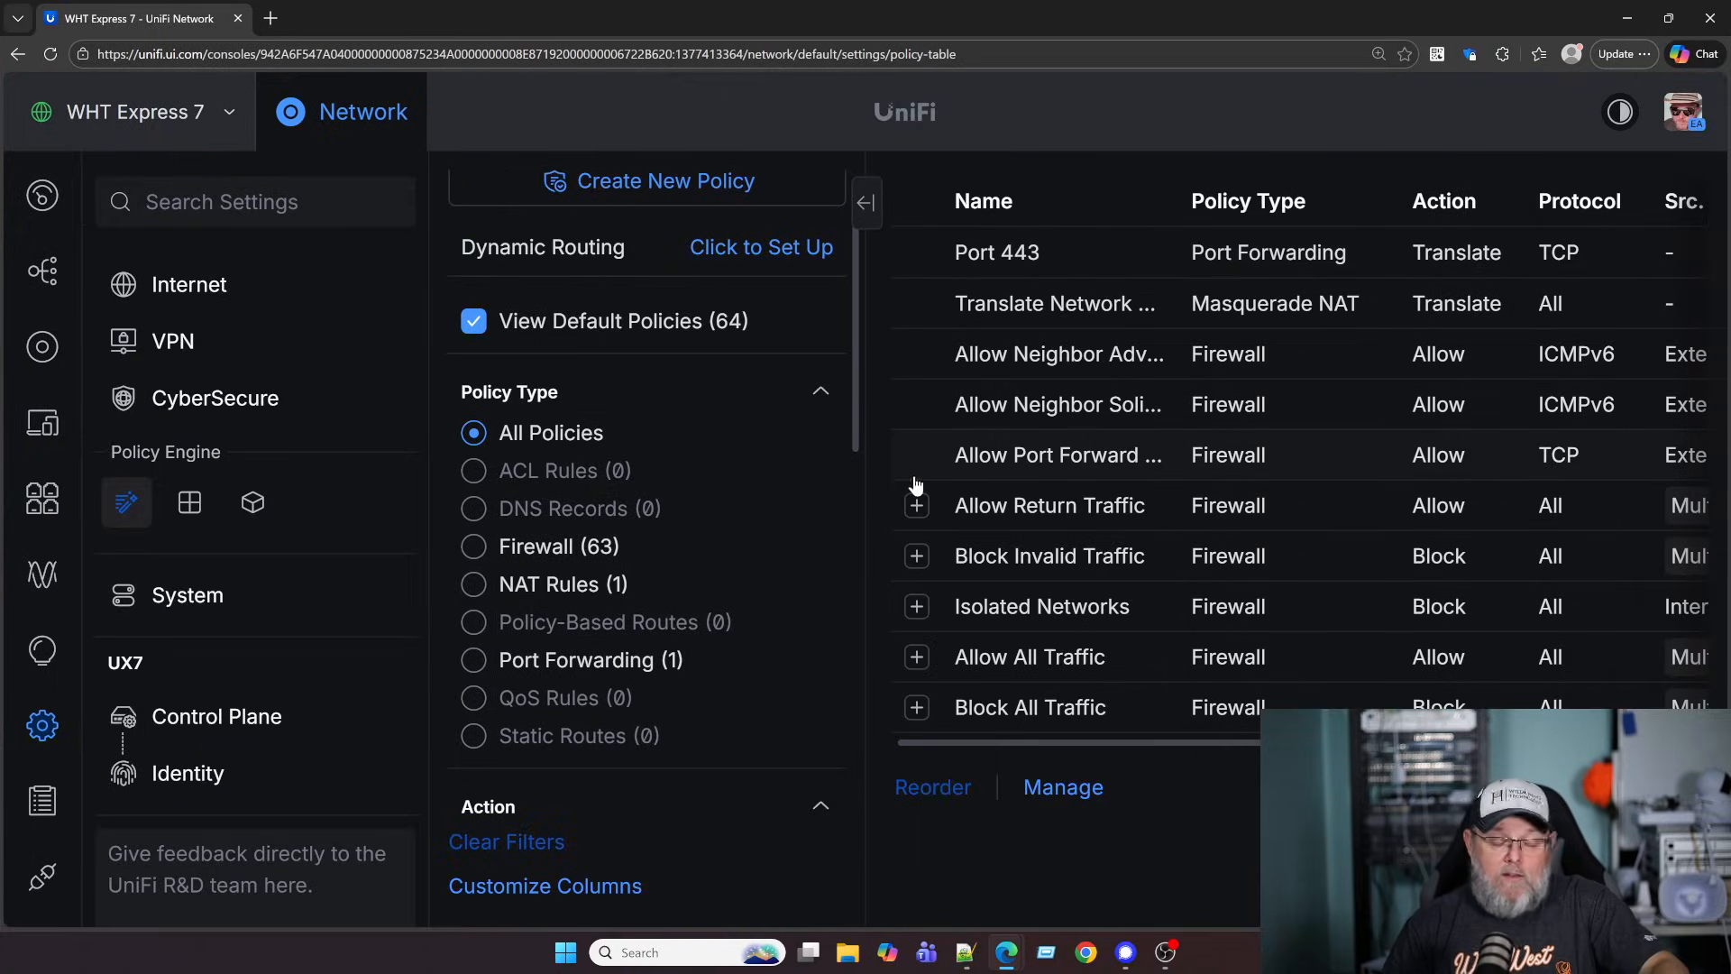
pyautogui.hotkey('ctrl', '-')
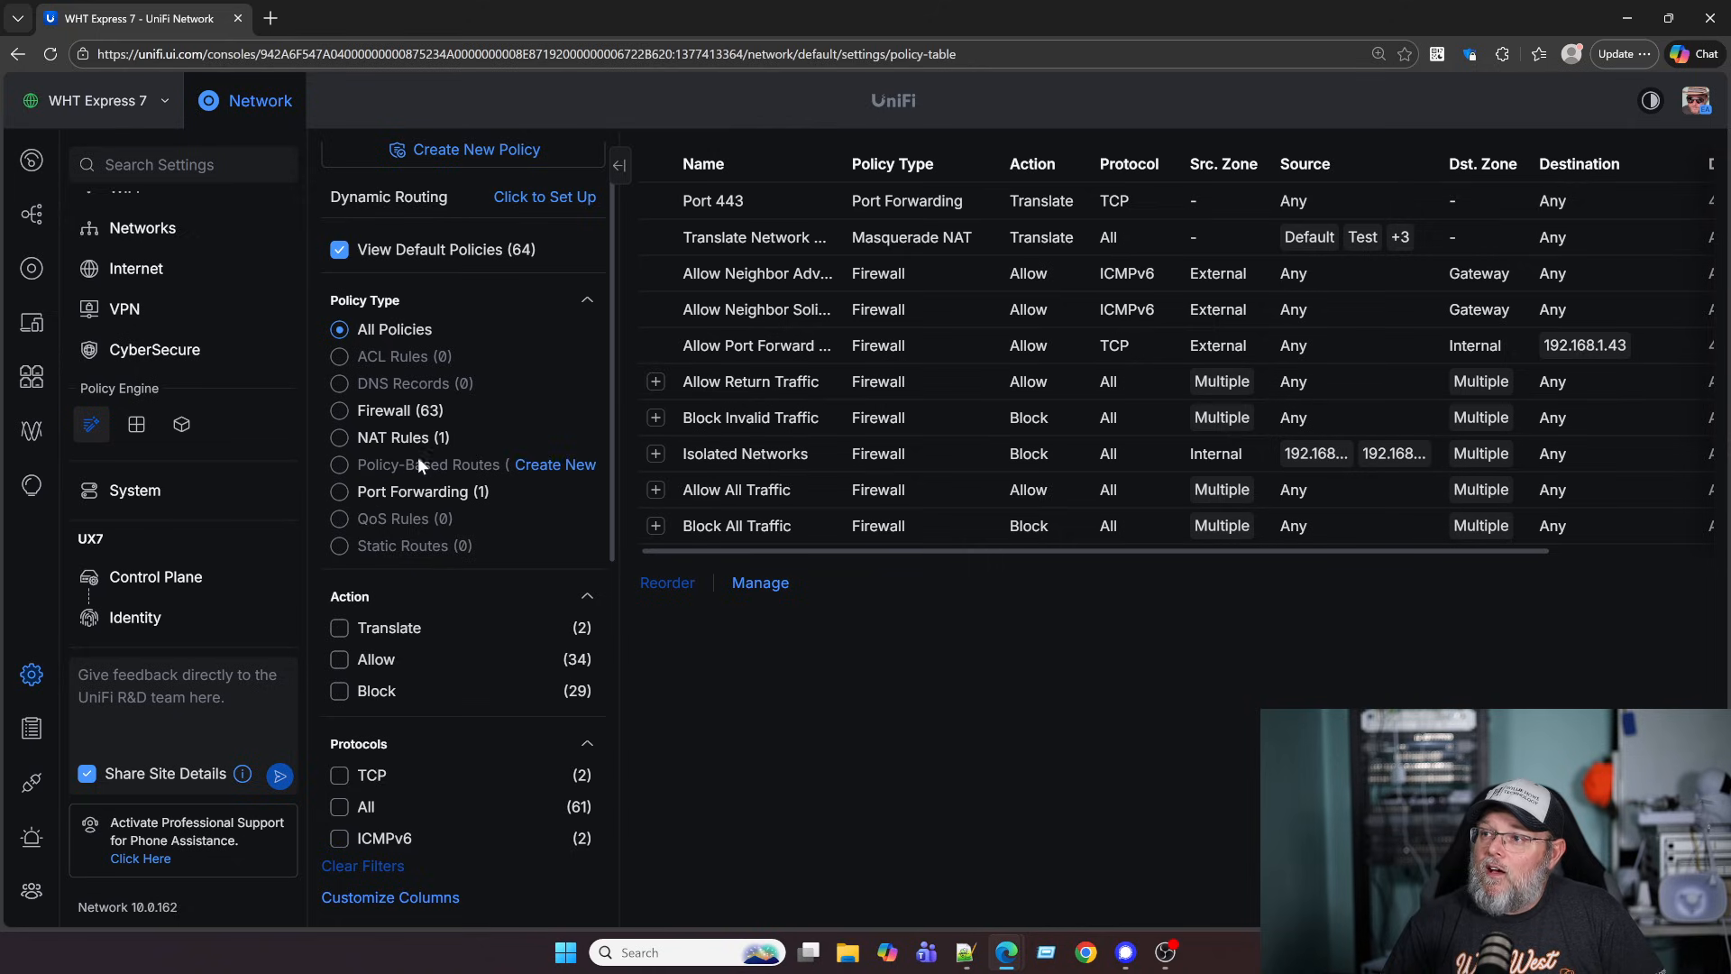
pyautogui.click(401, 498)
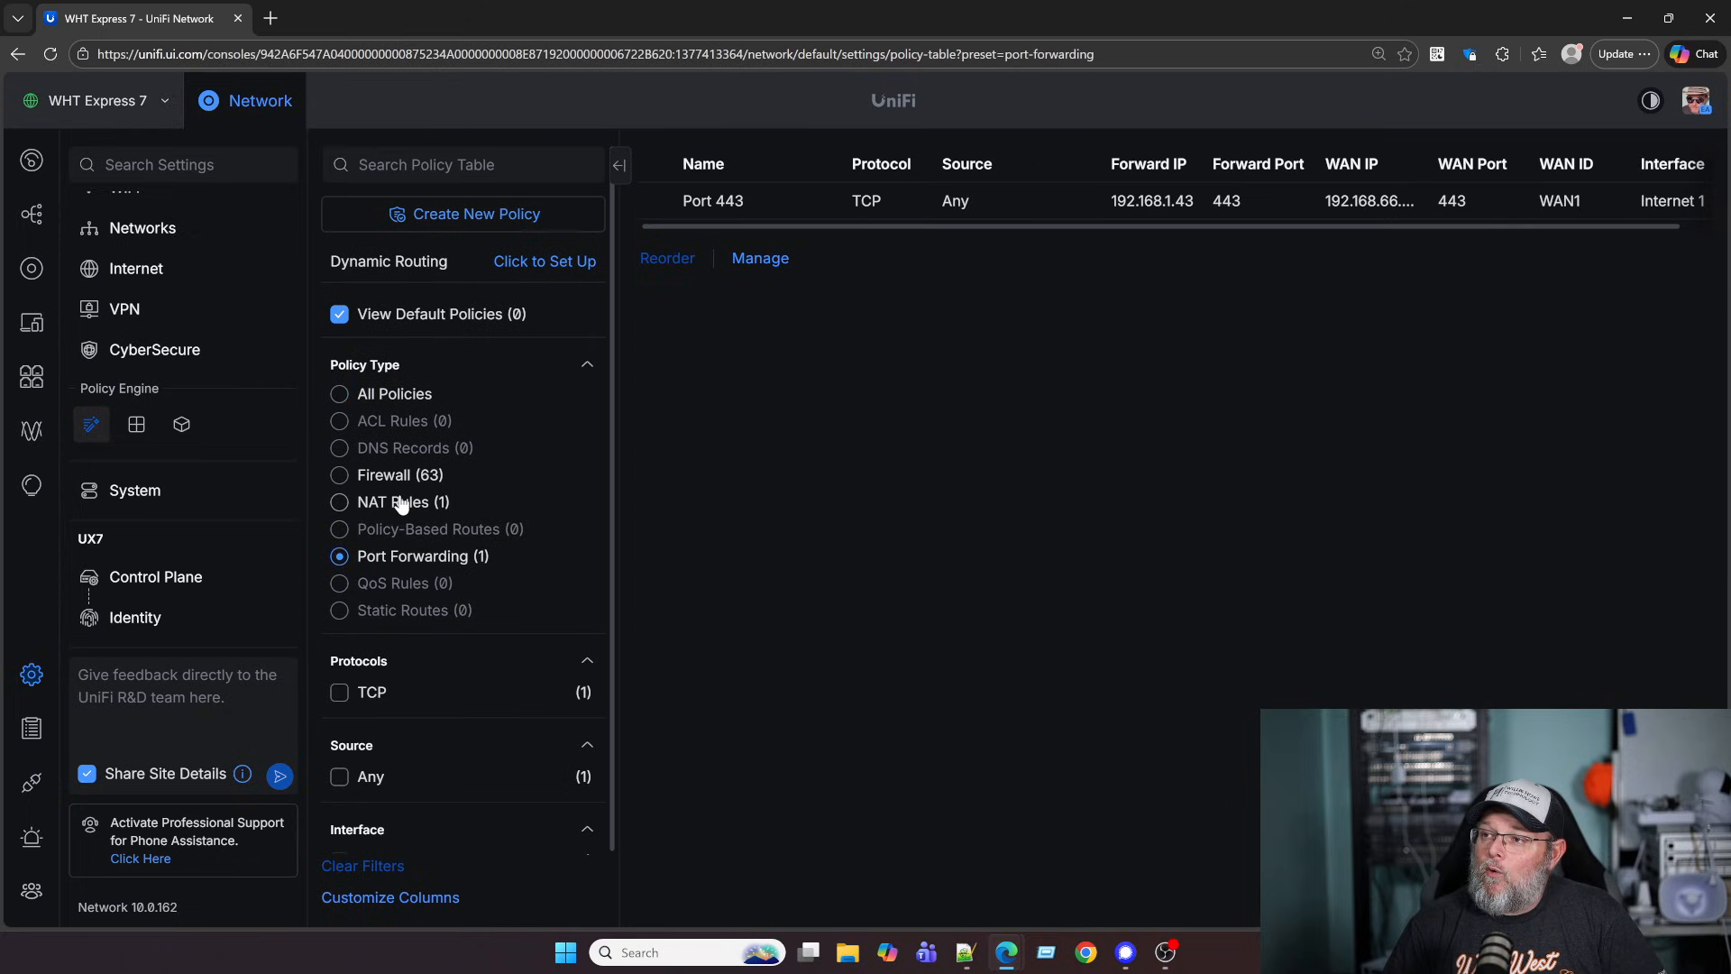